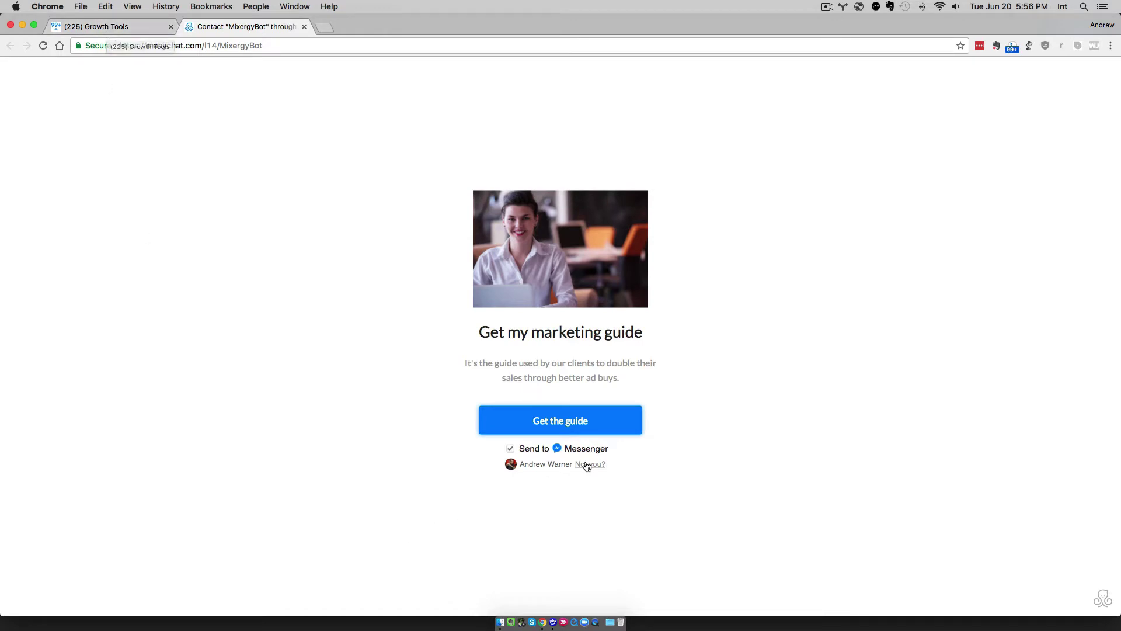
Return to the growth tool's settings and review the landing page's submitted state and opt-in actions
left_click(95, 27)
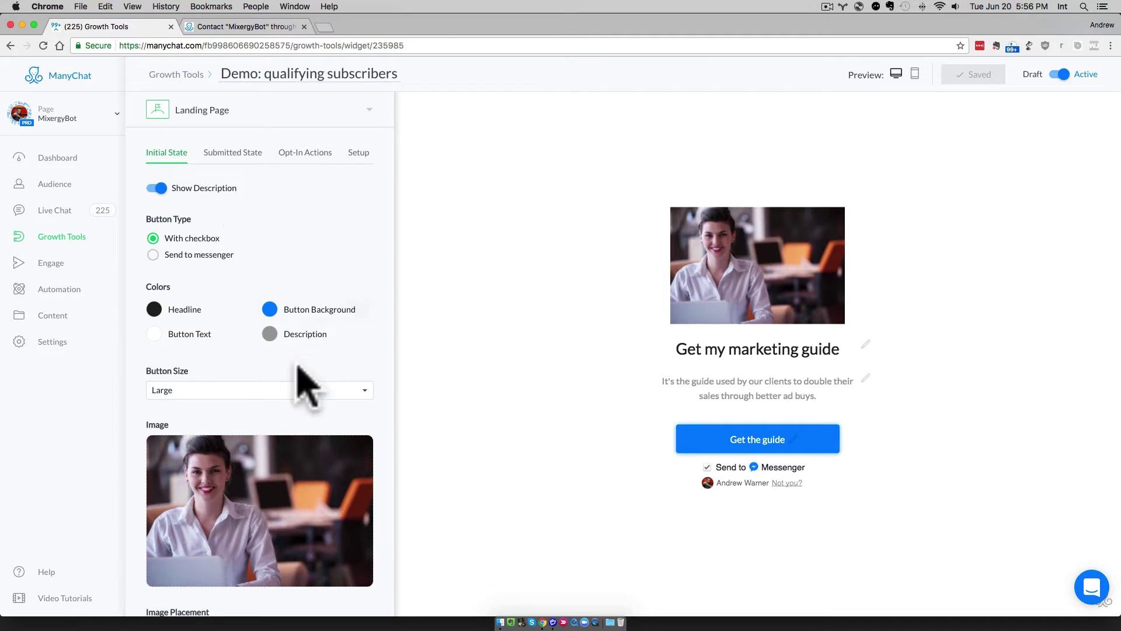
left_click(216, 153)
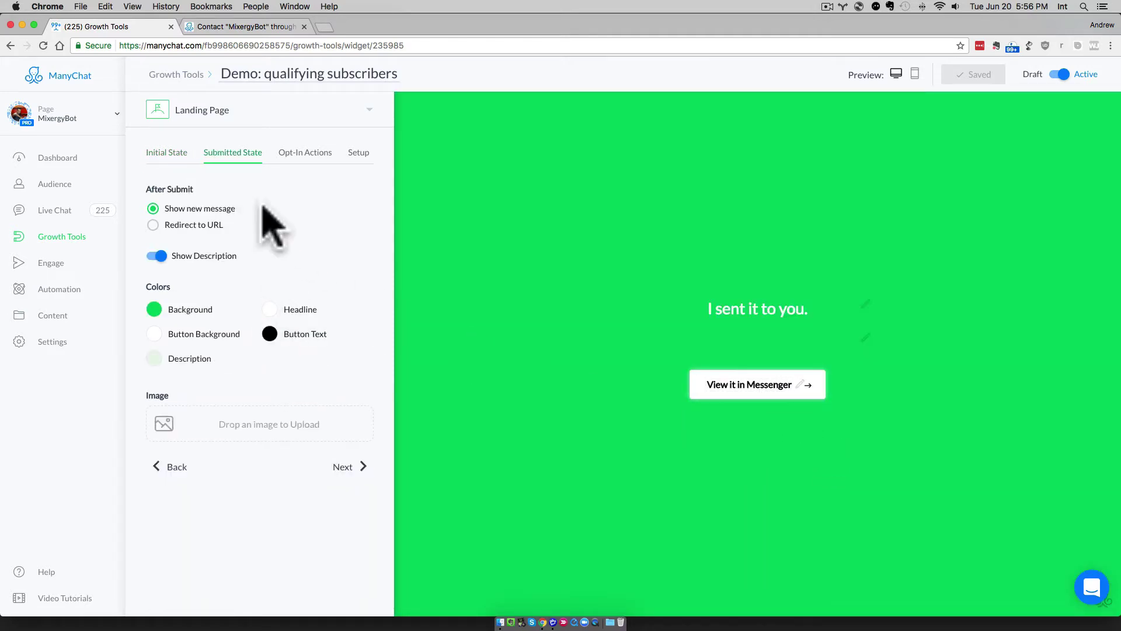
left_click(307, 157)
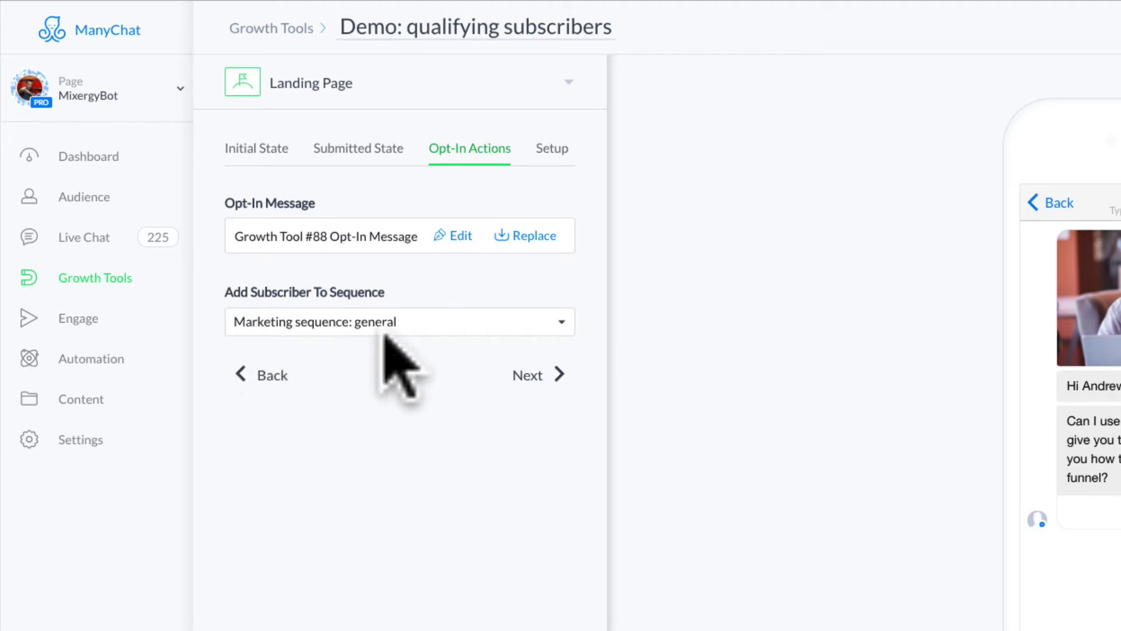
Open the opt-in message for editing and go to the reply message behind its Yes button
left_click(458, 235)
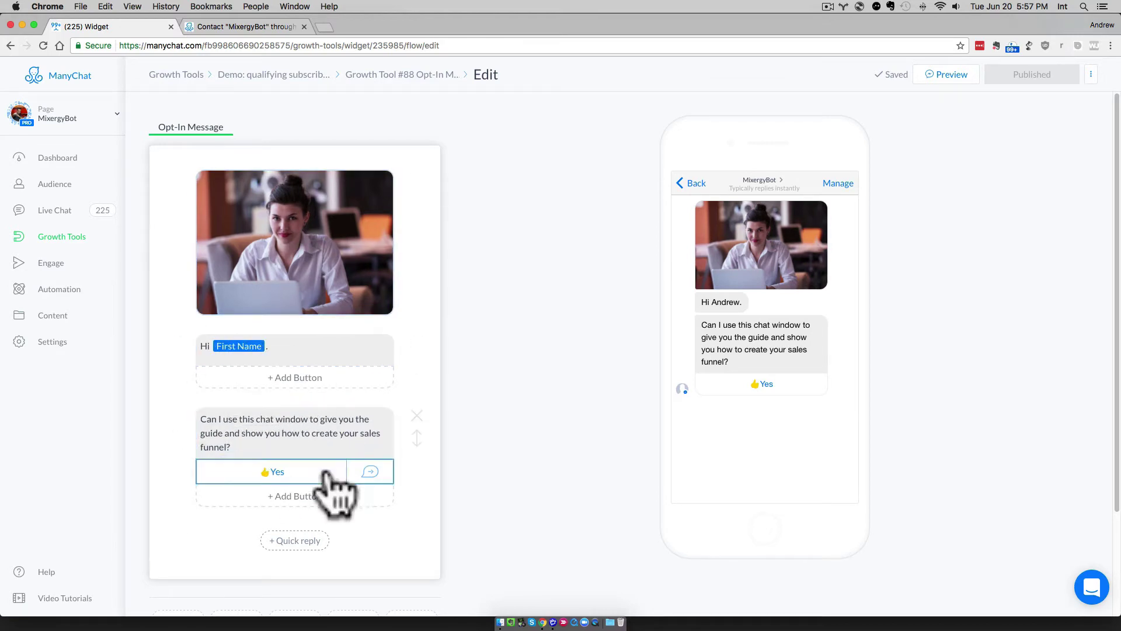
left_click(368, 472)
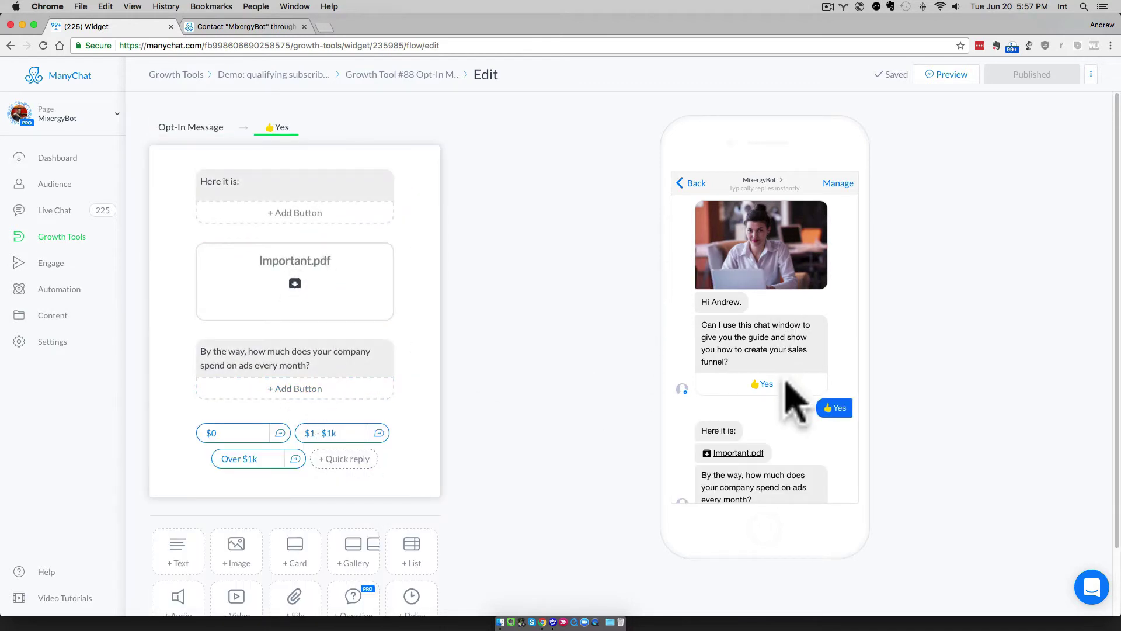
scroll(795, 397, "down", 3)
scroll(543, 338, "up", 1)
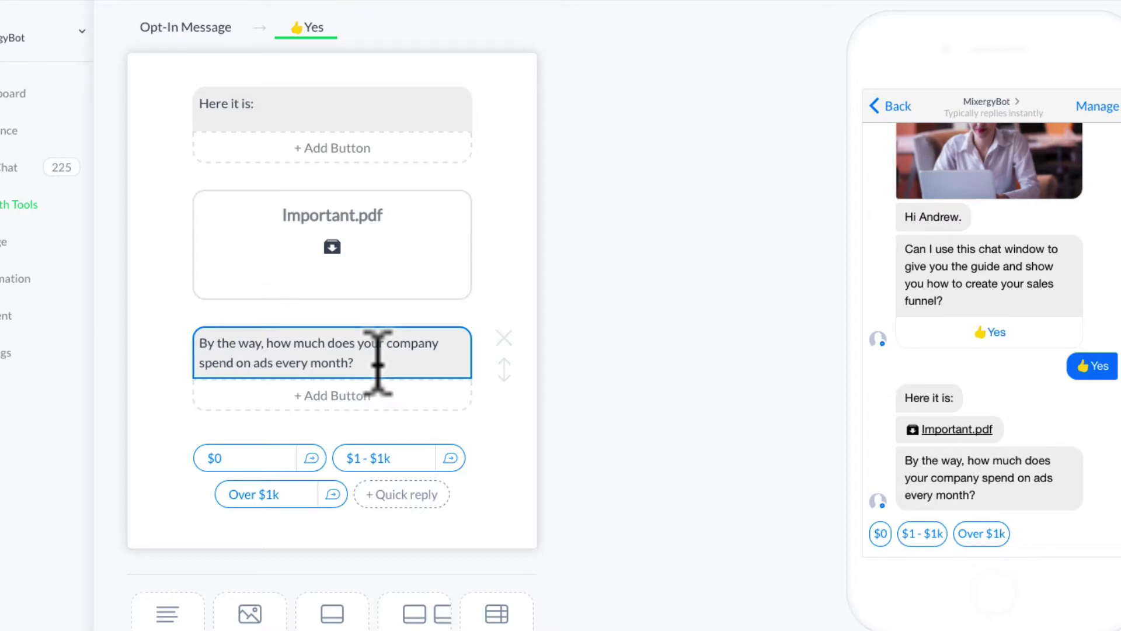
Review the monthly ad spend question and the settings of its $0 quick reply
left_click_drag(378, 362, 196, 343)
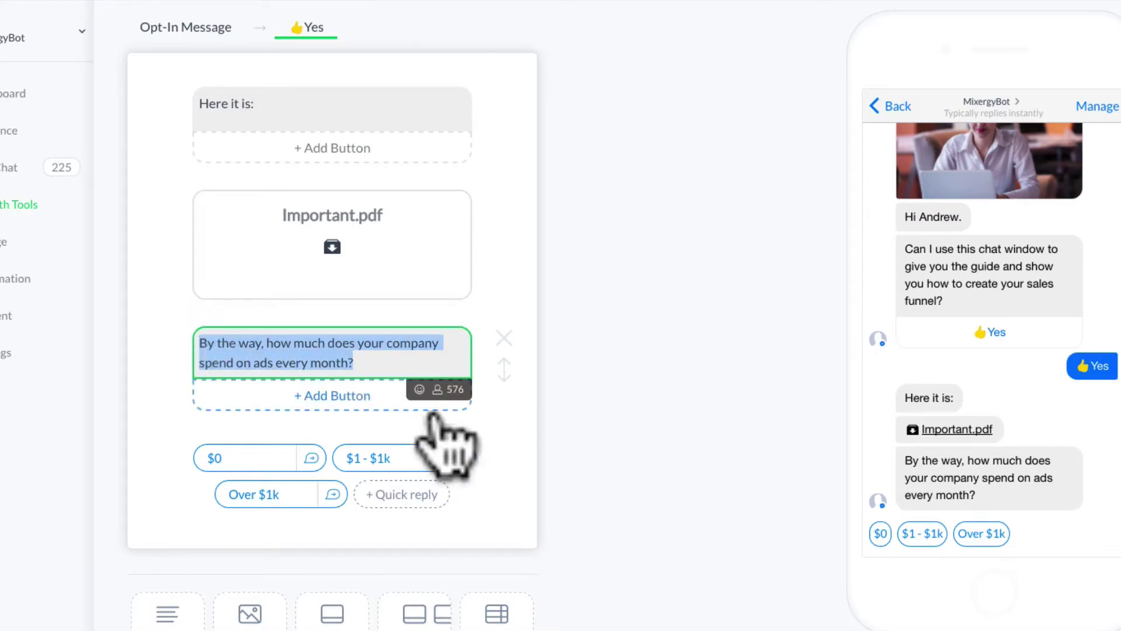
left_click(426, 350)
left_click(225, 458)
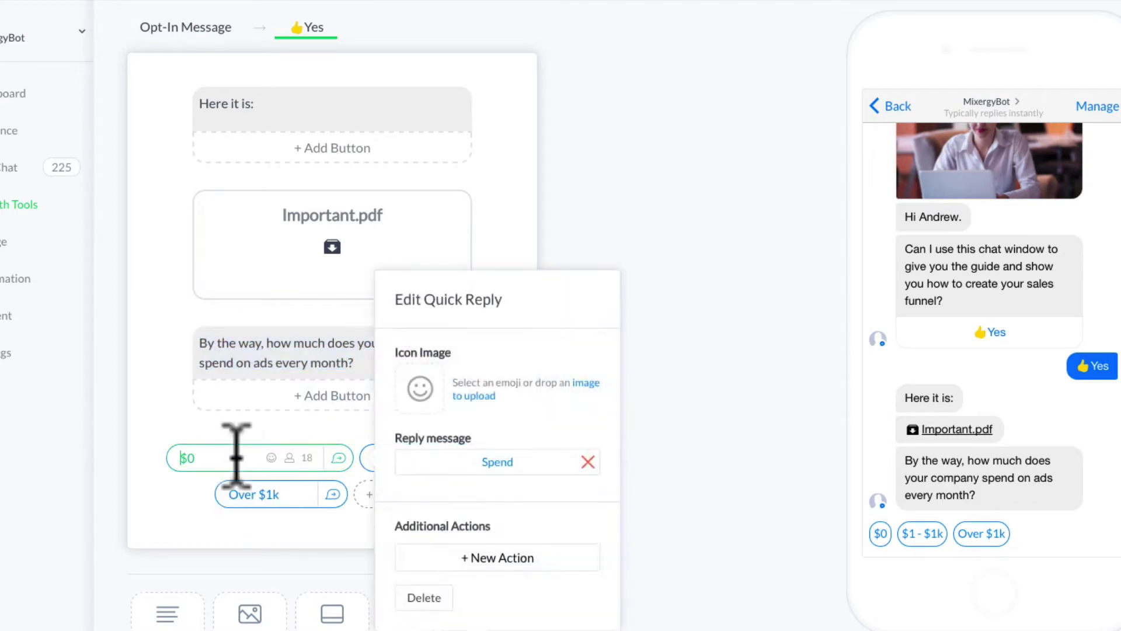
left_click(329, 345)
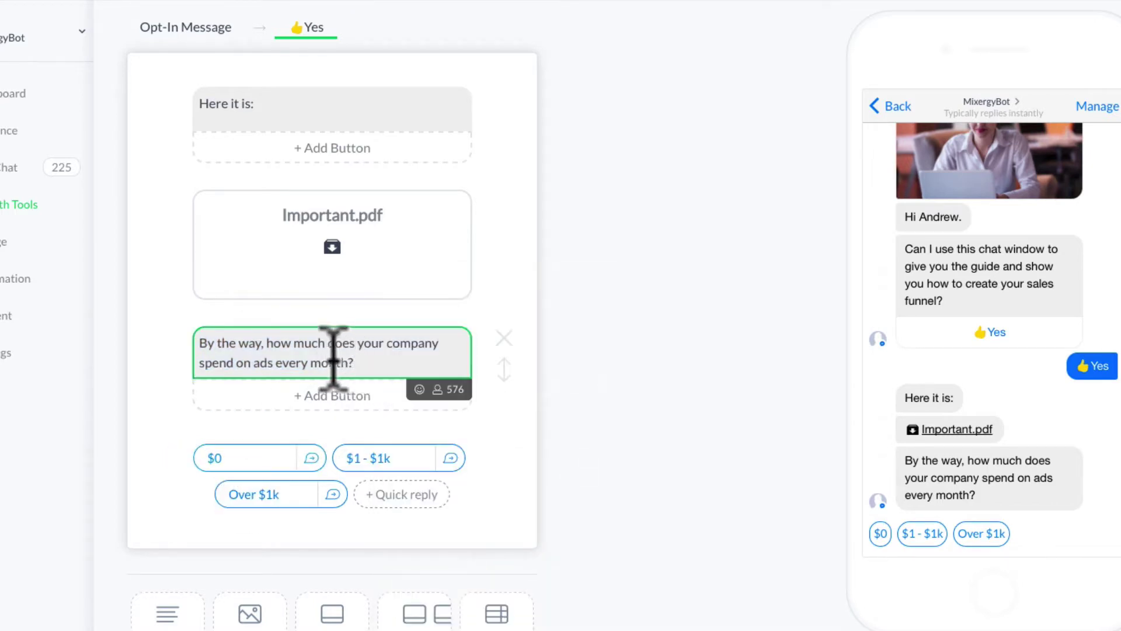
Inspect the reply messages linked to the $0 and $1 - $1k quick replies, returning to the Yes message
left_click(312, 458)
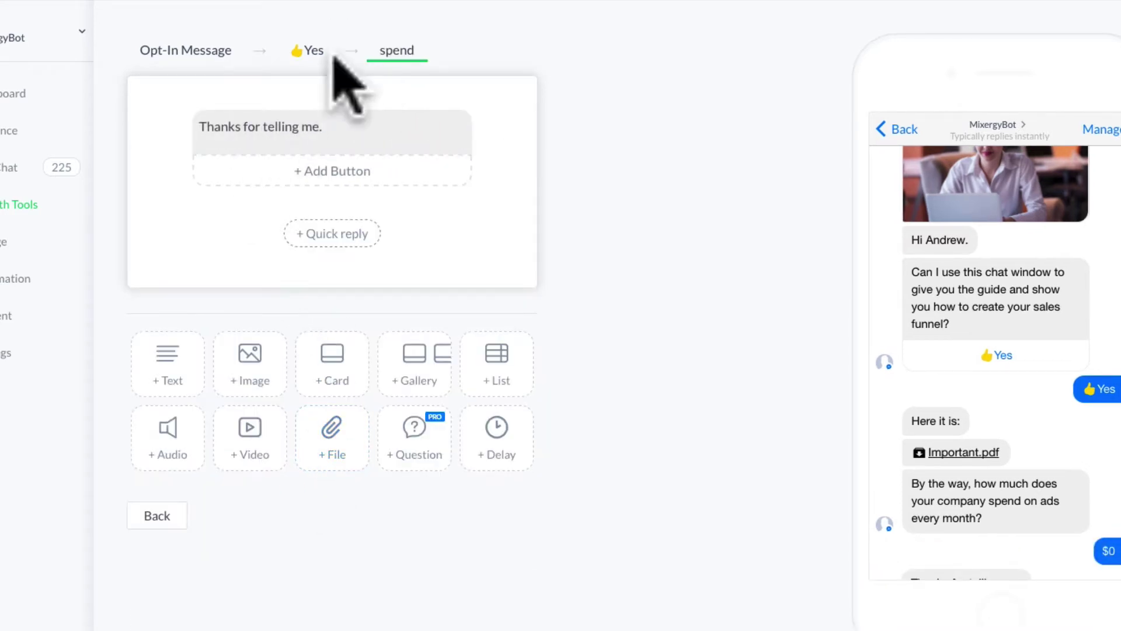
left_click(312, 53)
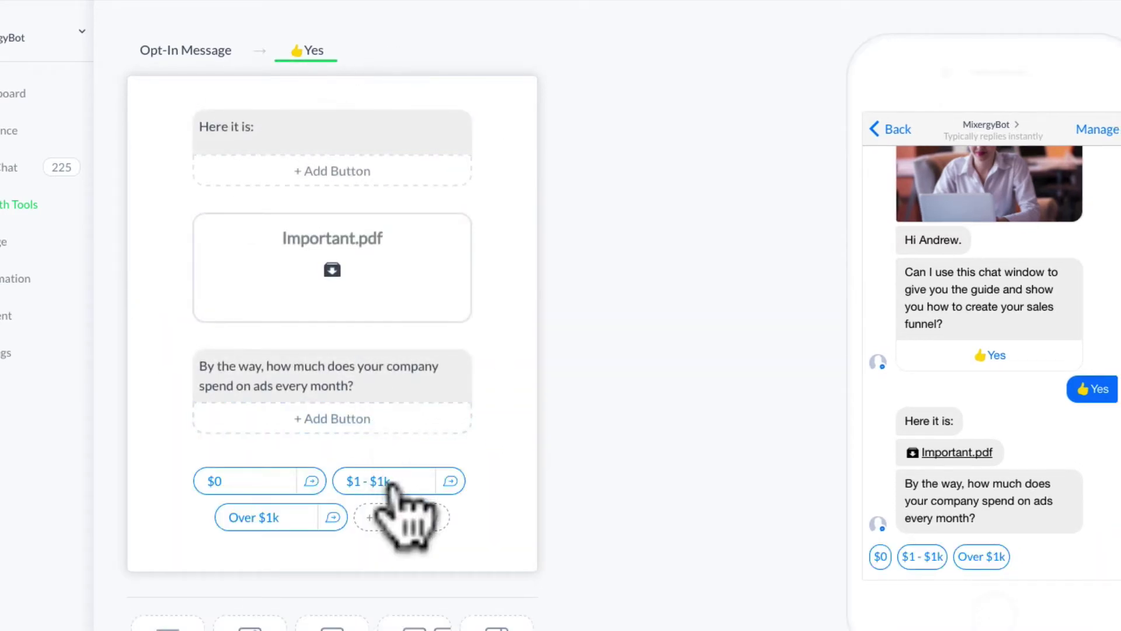
left_click(450, 480)
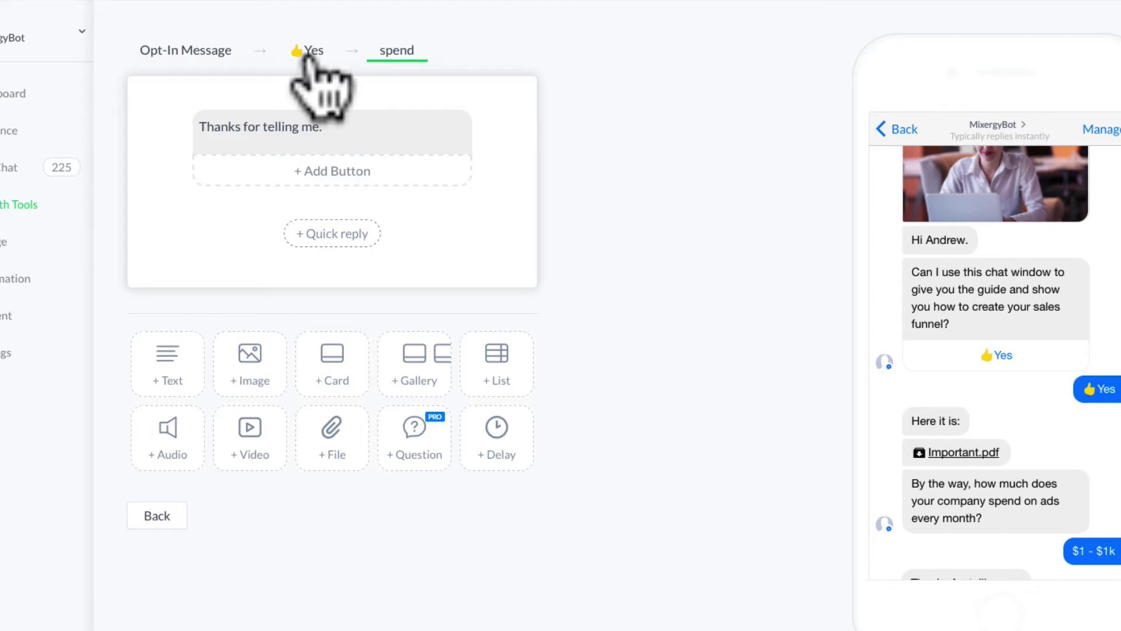
left_click(307, 54)
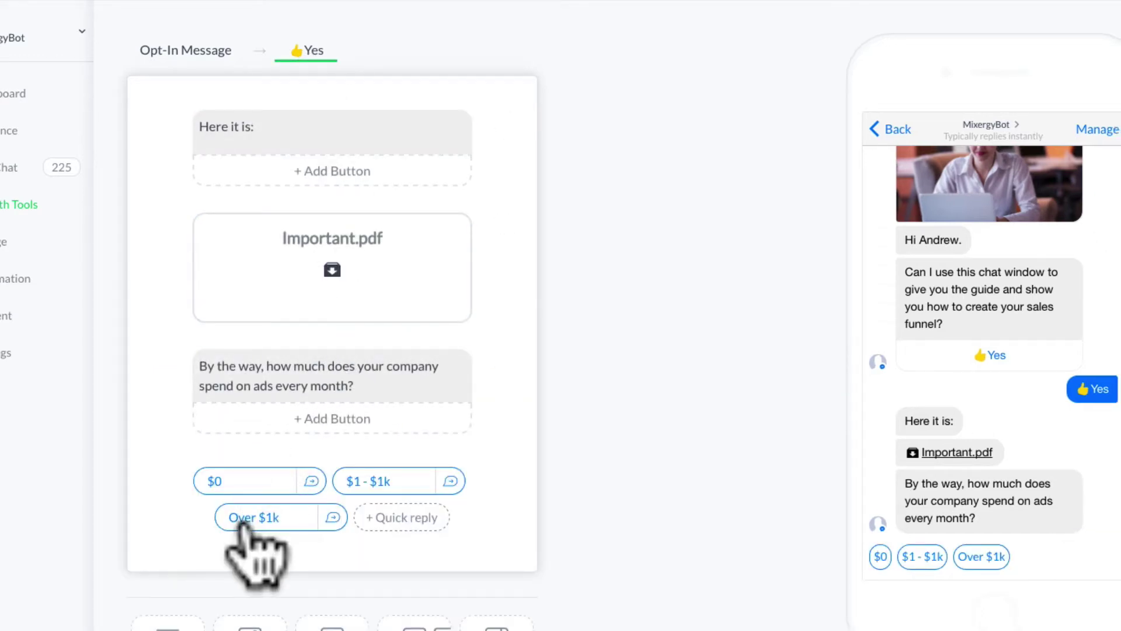
Open the Over $1k reply message and browse the additional actions available for its Start chat here button
left_click(332, 517)
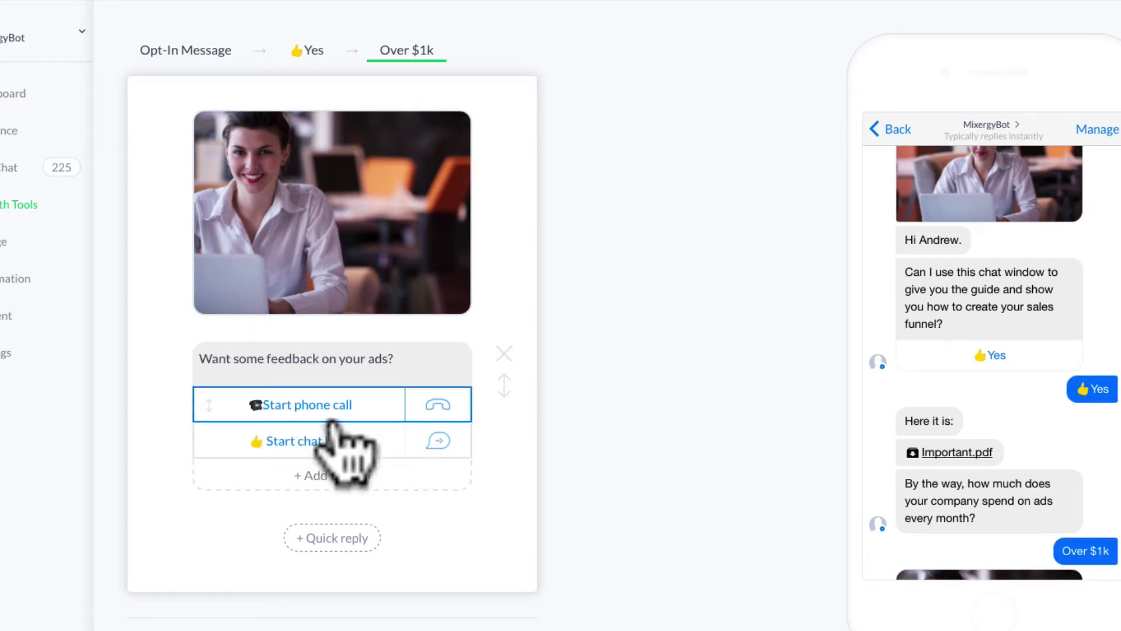
left_click(359, 445)
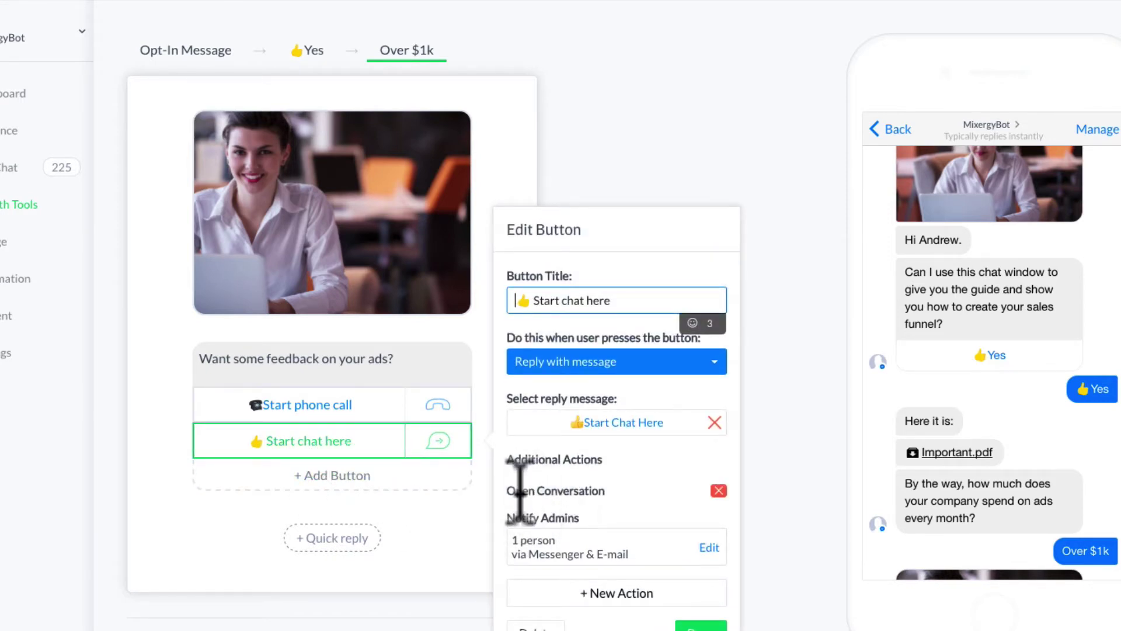
left_click(638, 602)
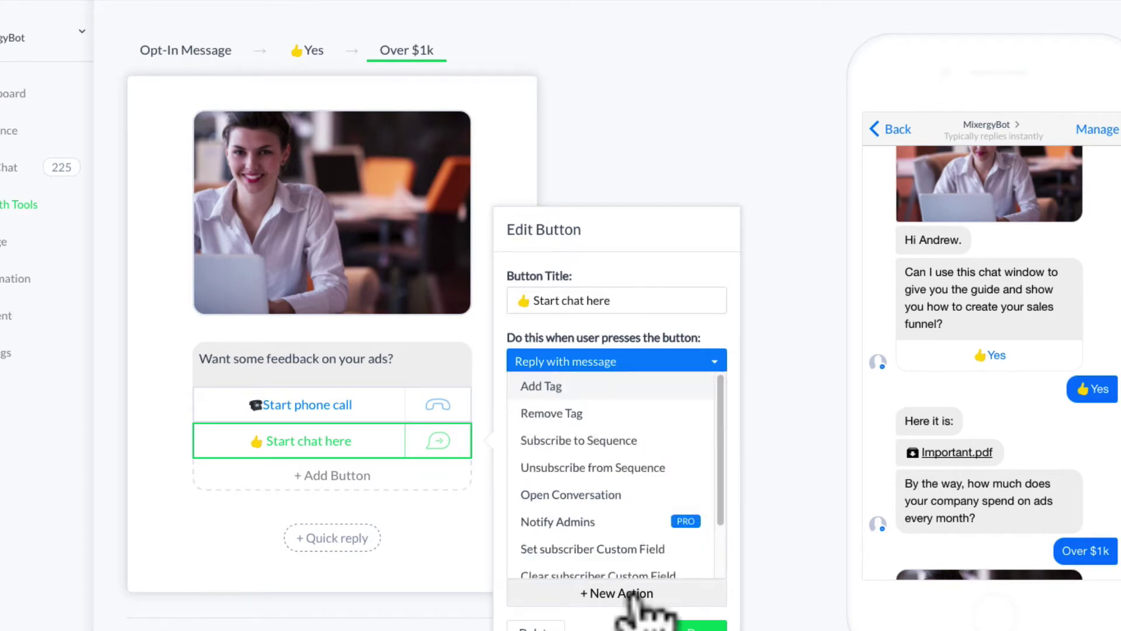
scroll(624, 523, "down", 2)
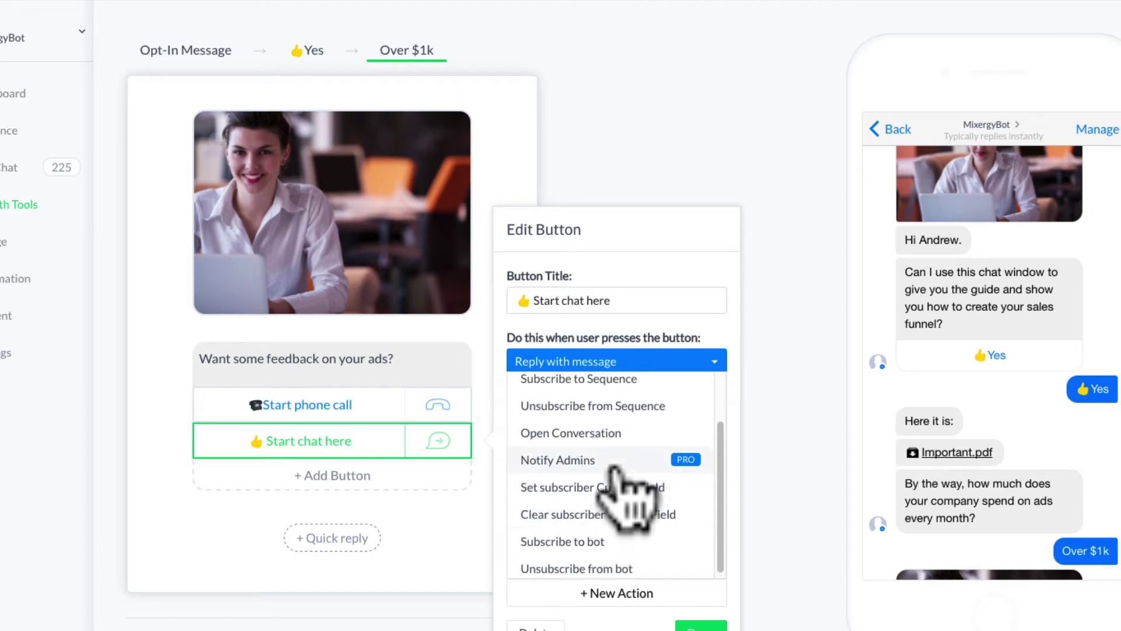
scroll(638, 450, "up", 2)
left_click(698, 360)
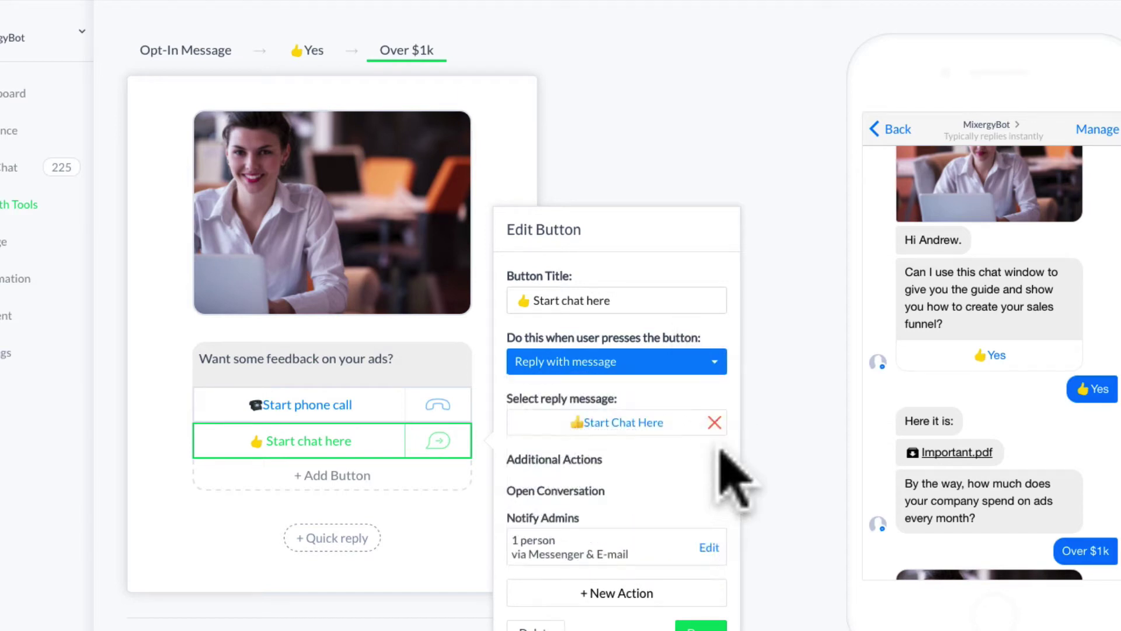
Delete the Open Conversation action from the Start chat here button and add it again as a new action
left_click(718, 491)
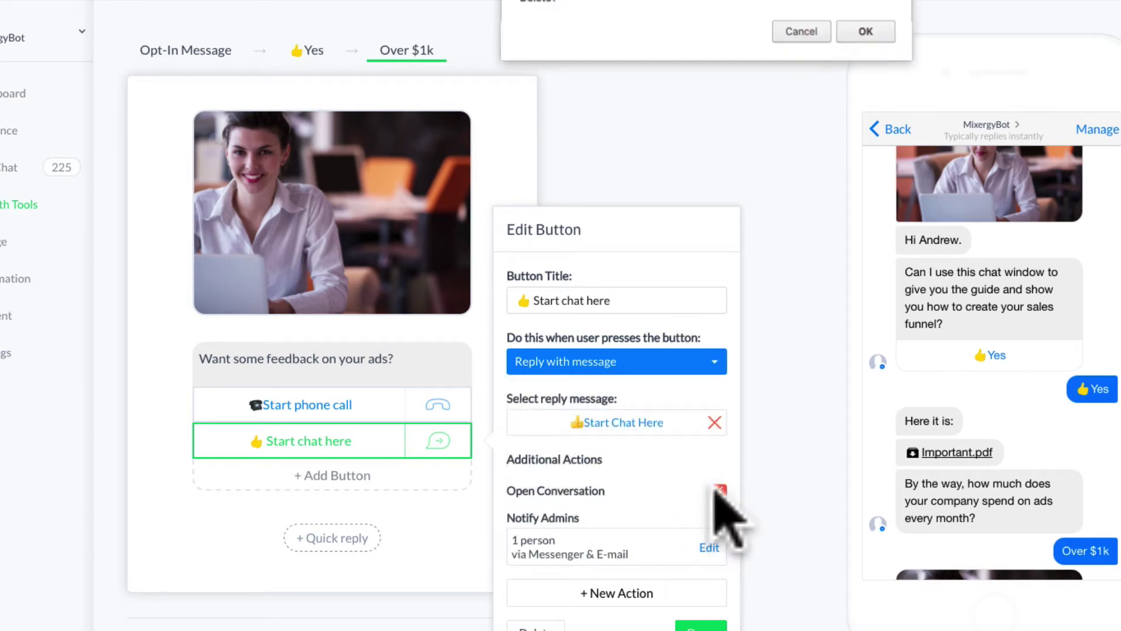
left_click(864, 32)
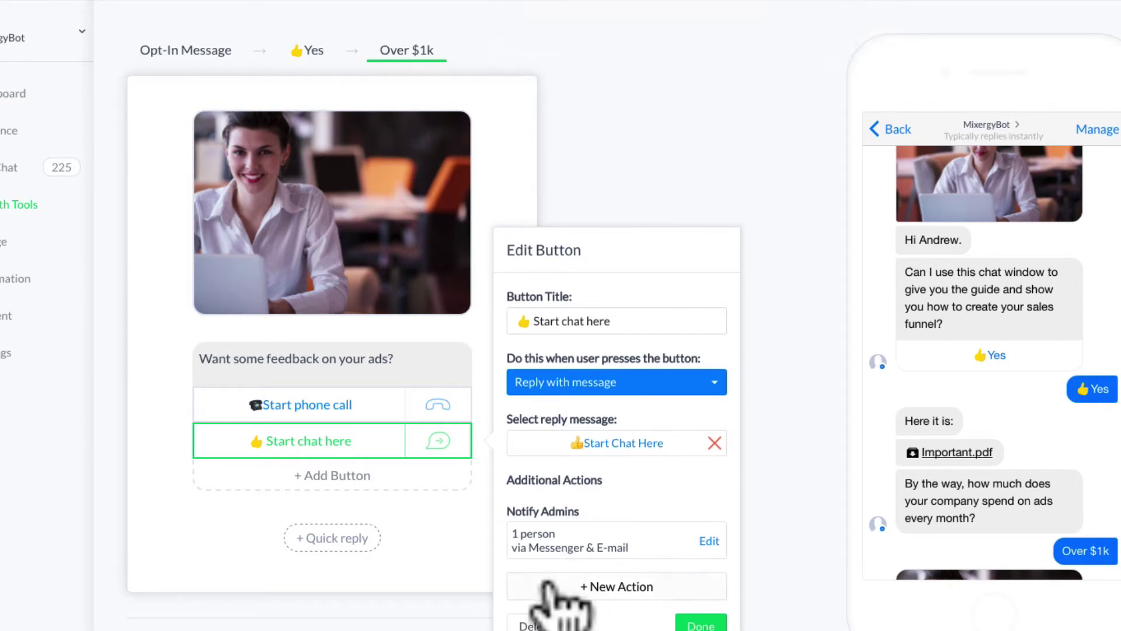
left_click(598, 587)
left_click(580, 494)
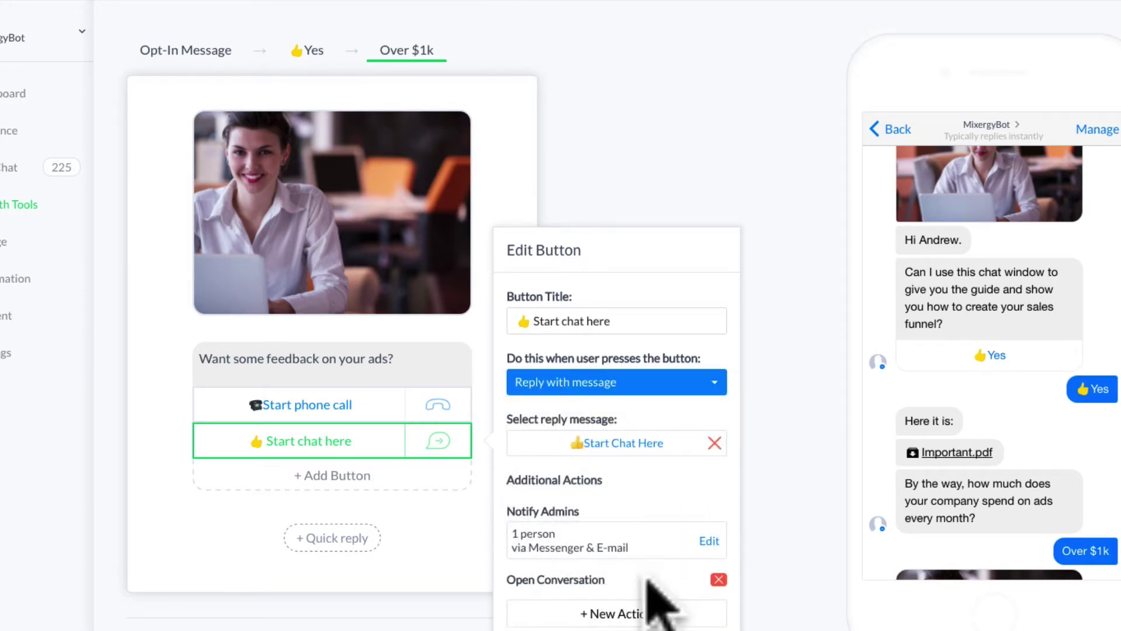
Review the notification text and recipients of the Notify Admins action, and finish editing the Start chat here button
left_click(562, 532)
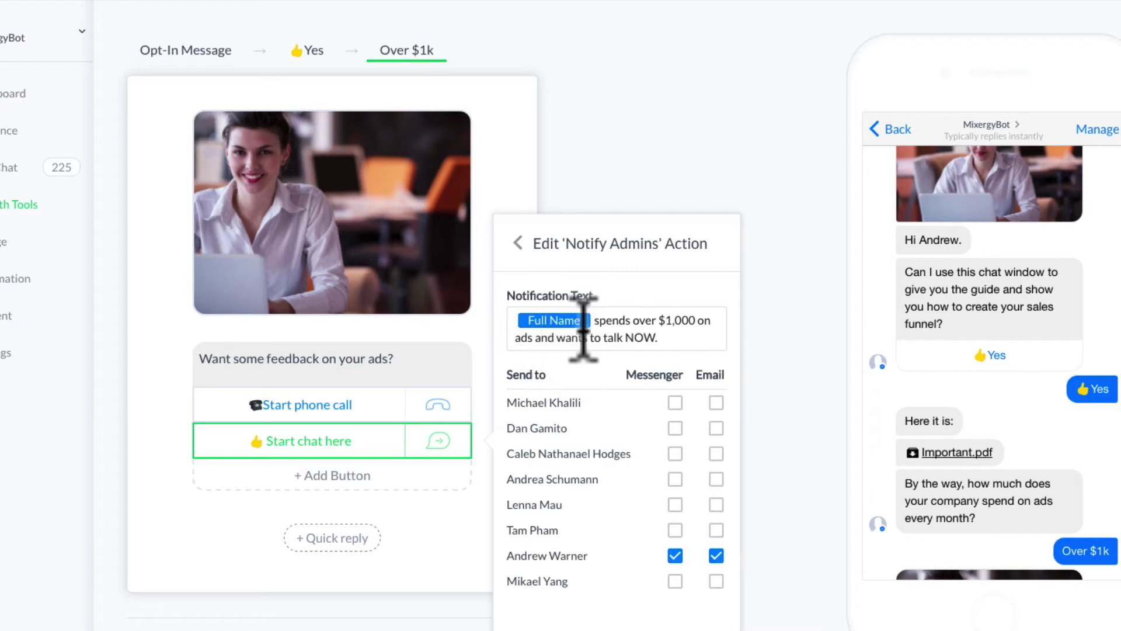
left_click_drag(596, 321, 649, 337)
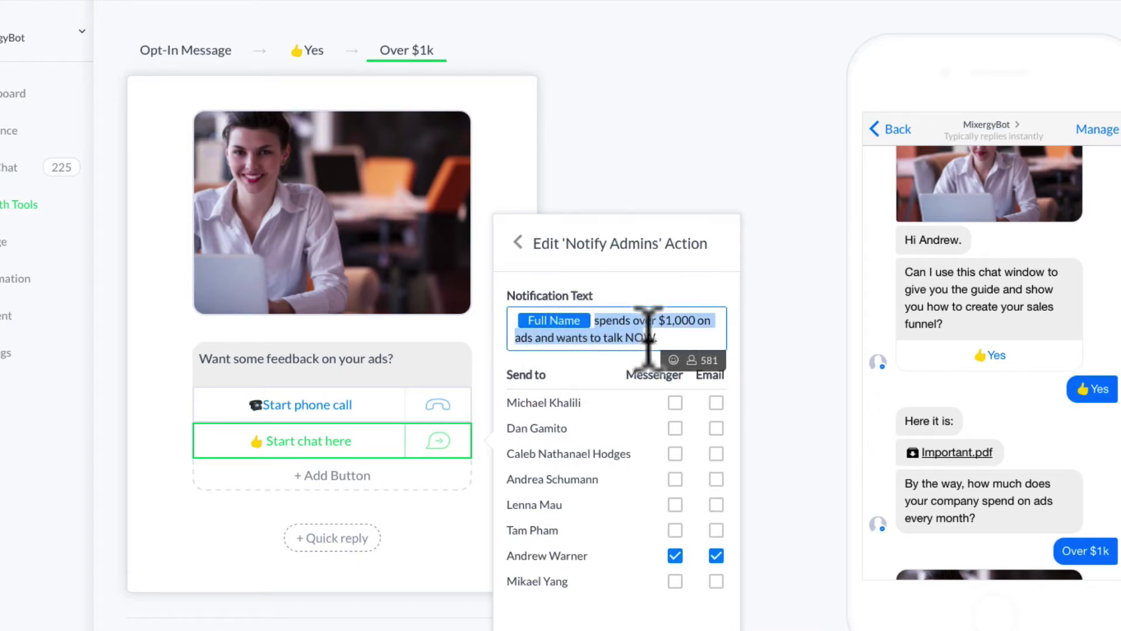
left_click(661, 337)
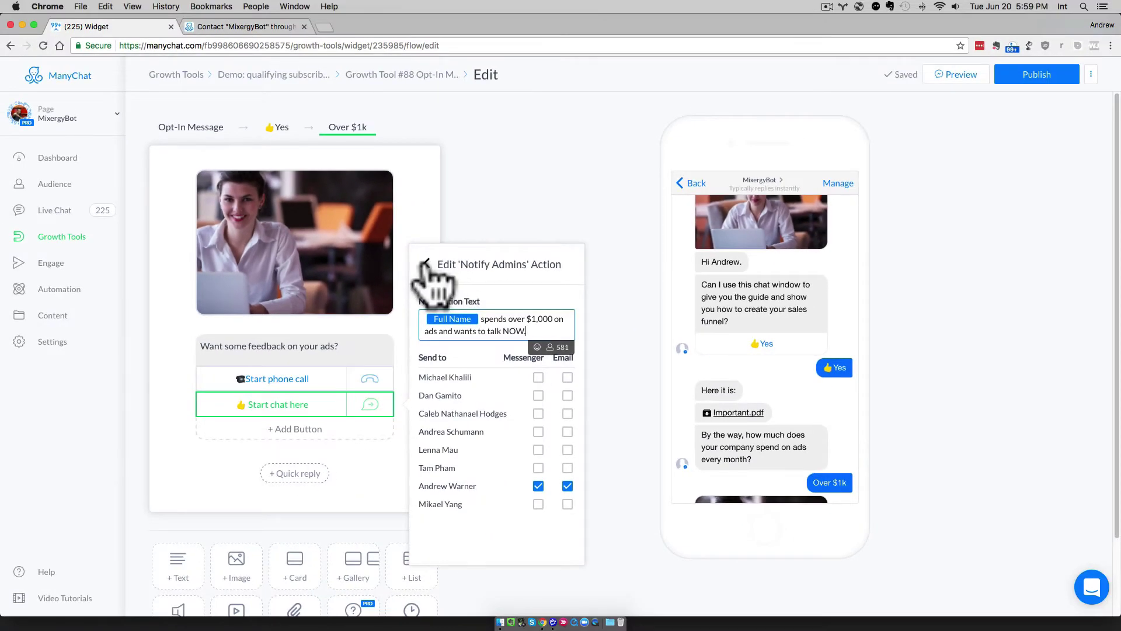
left_click(426, 263)
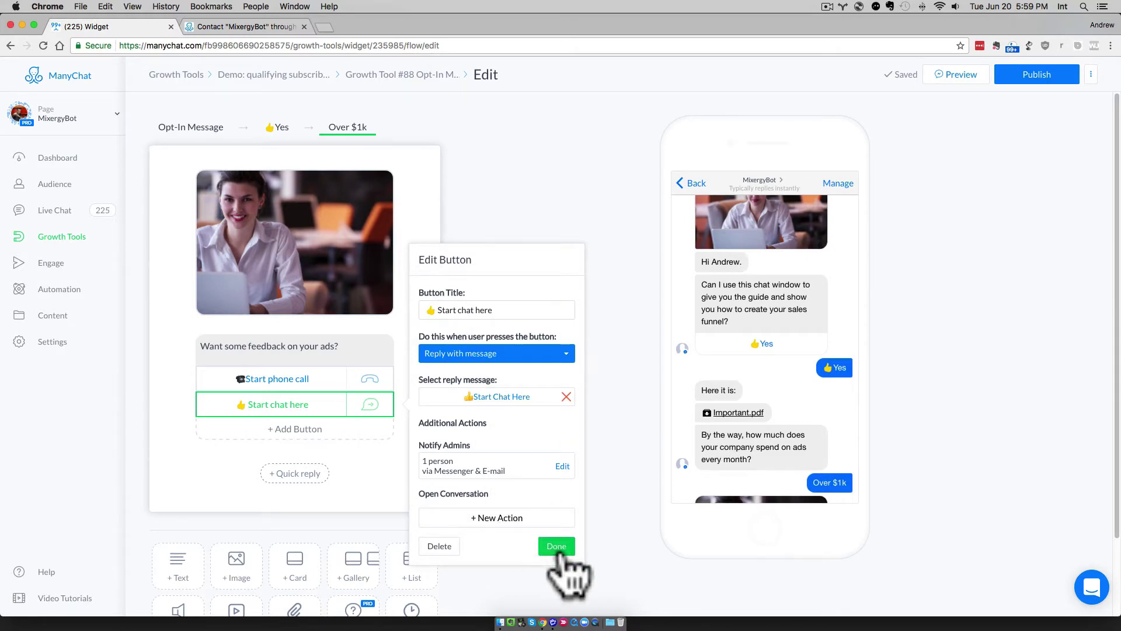
left_click(557, 548)
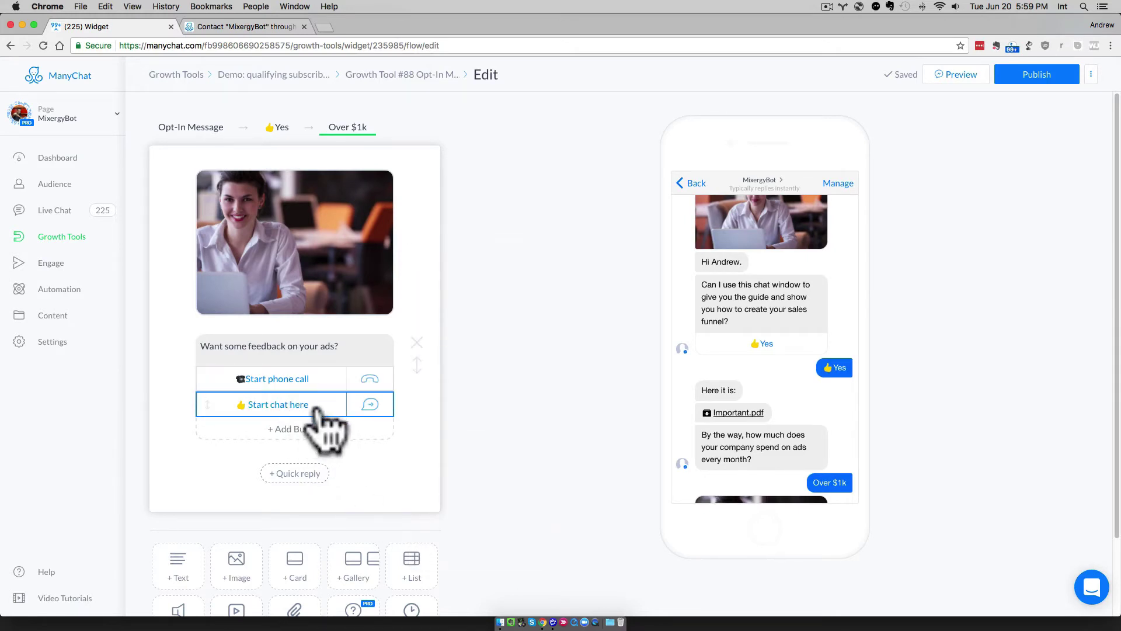
Go back to the Yes message and review the sequence actions attached to the Over $1k quick reply
left_click(280, 127)
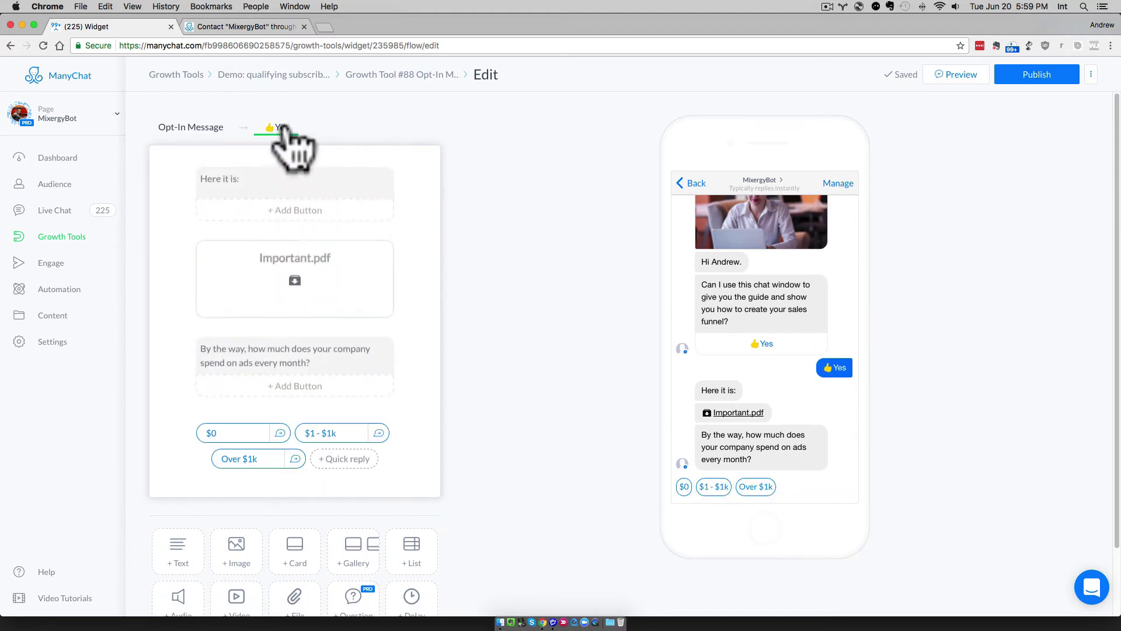
left_click(294, 459)
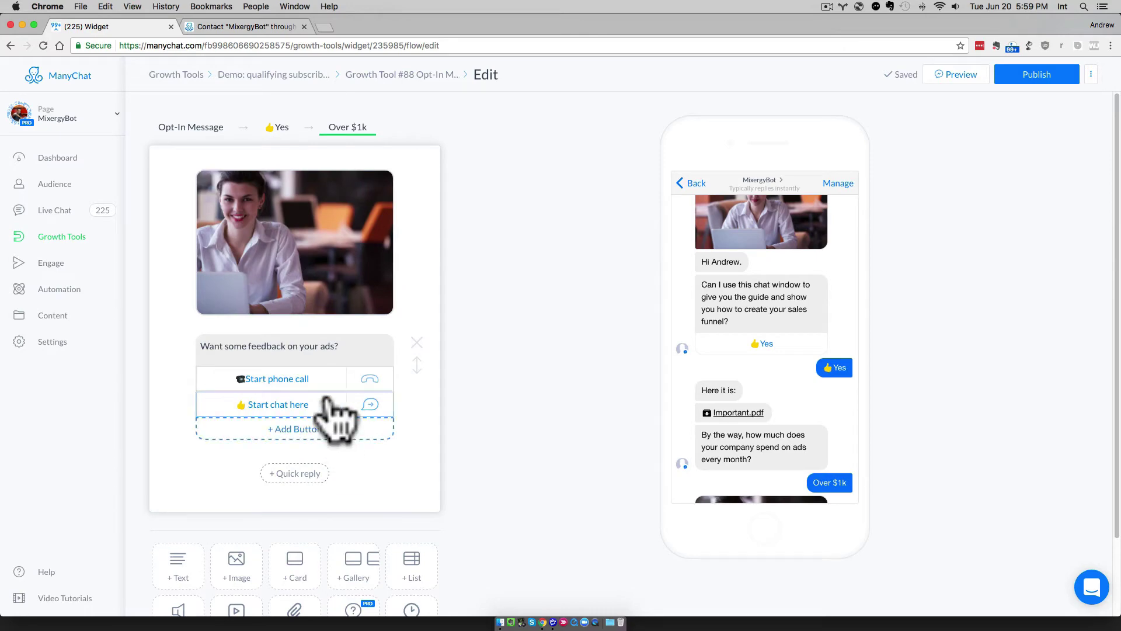
left_click(279, 128)
left_click(289, 455)
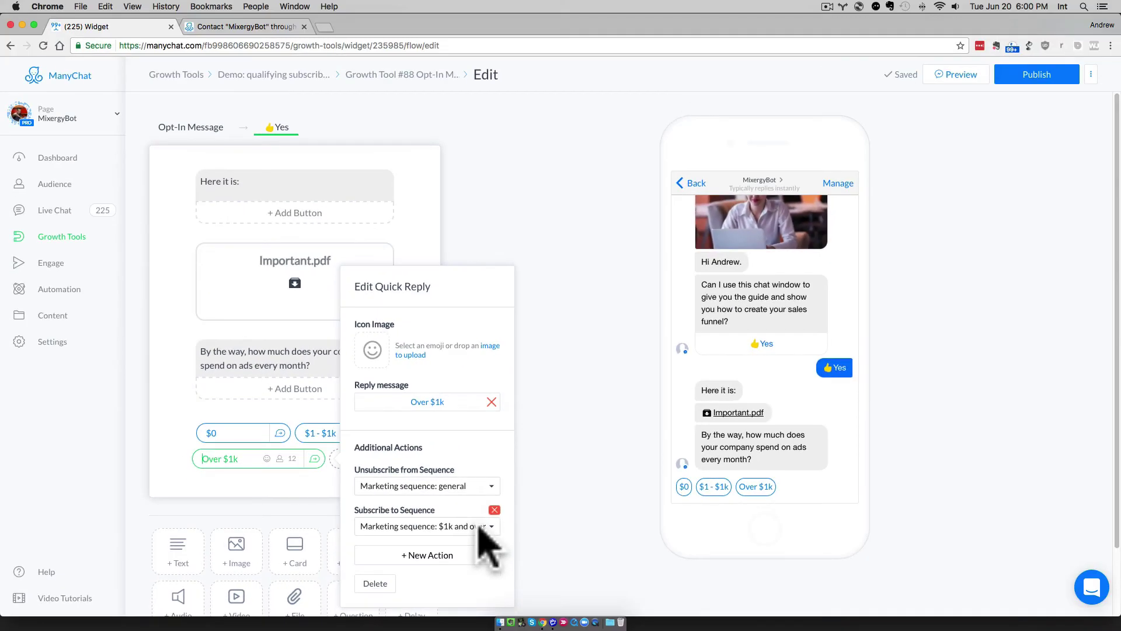
left_click(549, 29)
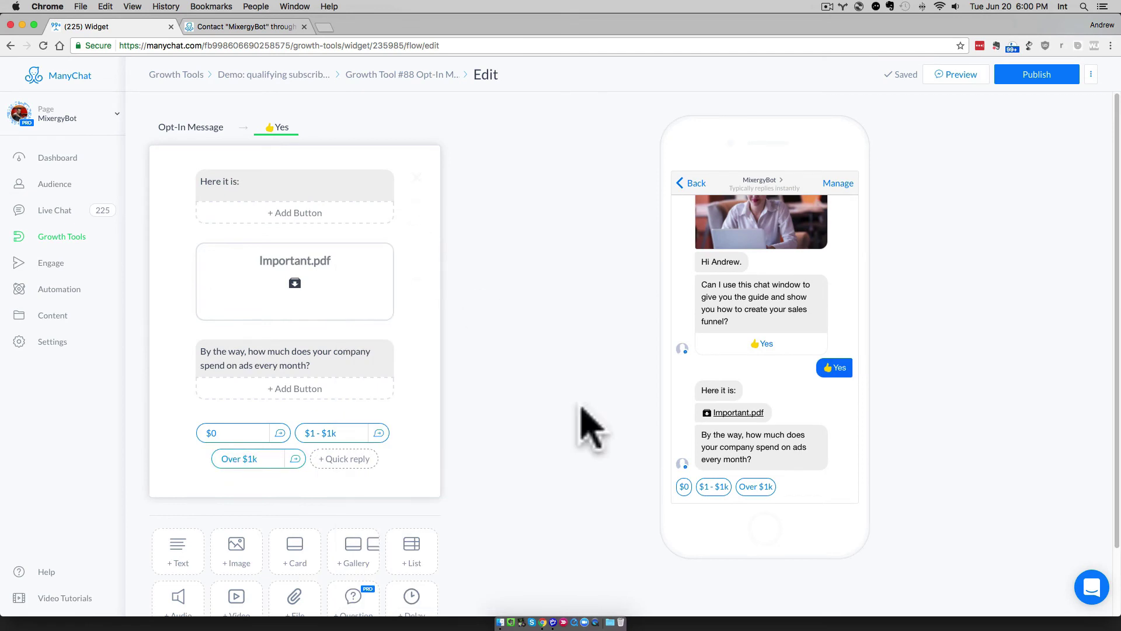
Return to the Demo: qualifying subscribers growth tool, publishing the message changes, and copy the link address of its landing page
left_click(272, 74)
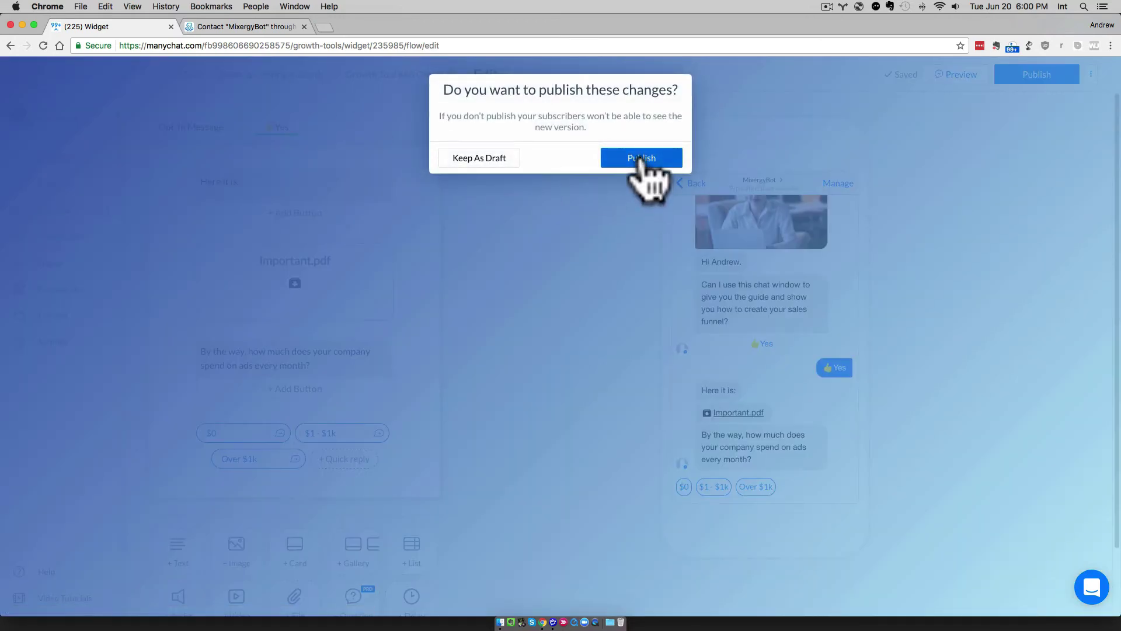
left_click(642, 159)
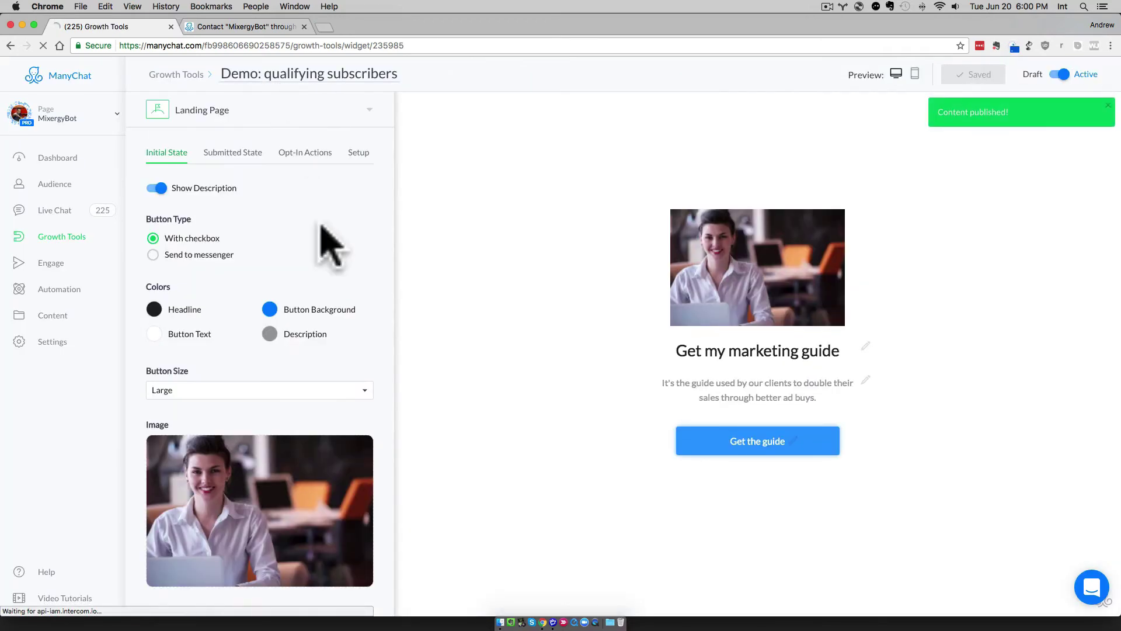
left_click(358, 153)
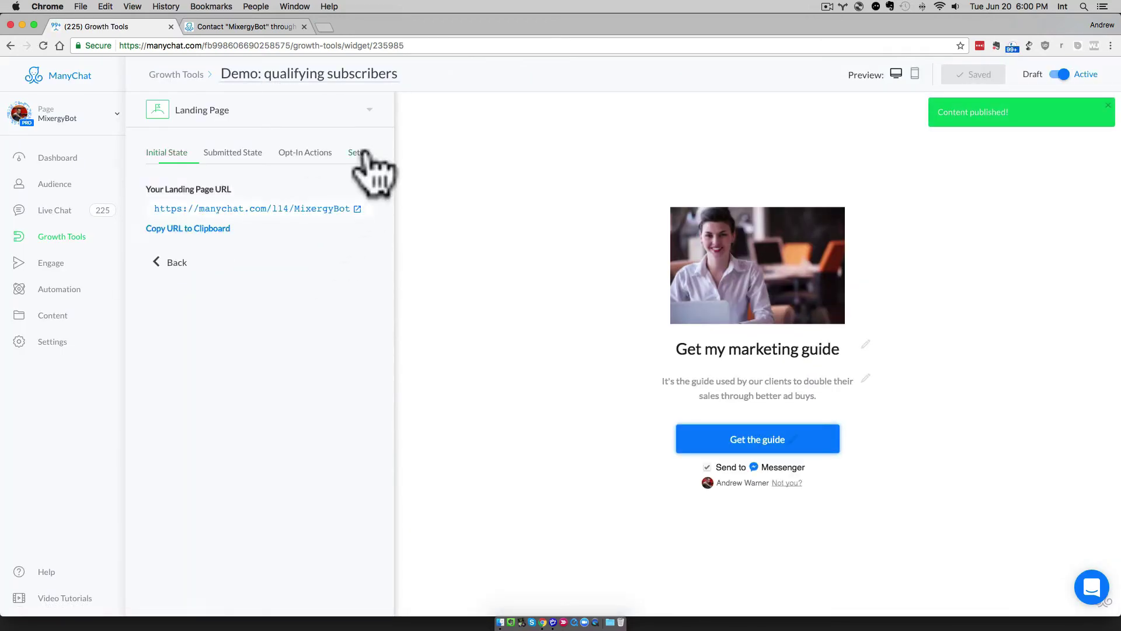
right_click(313, 210)
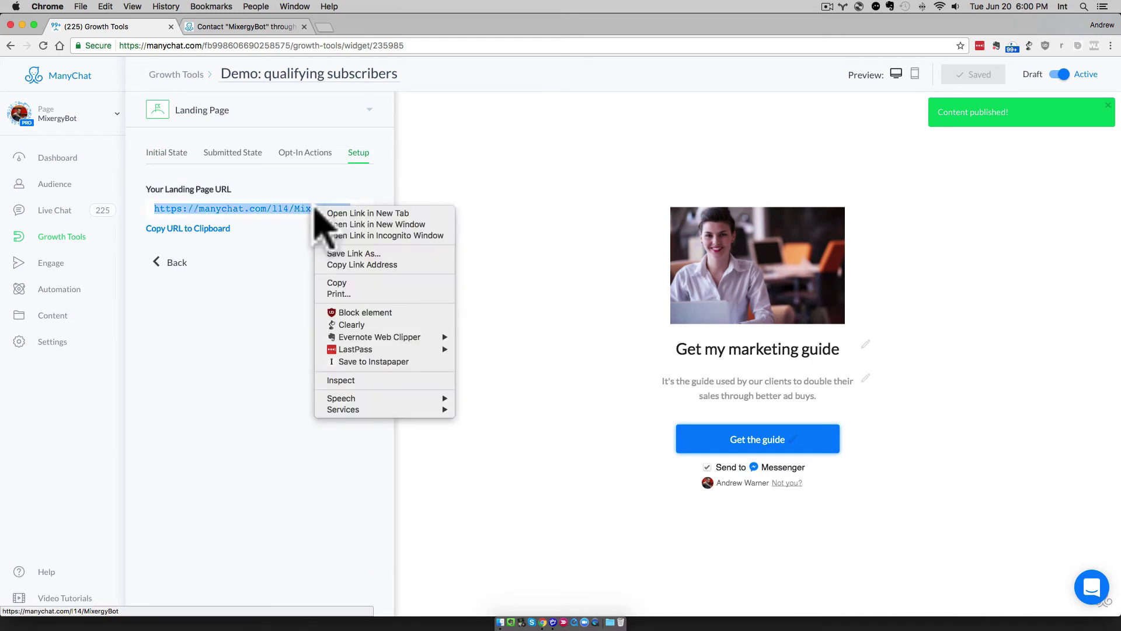
left_click(392, 266)
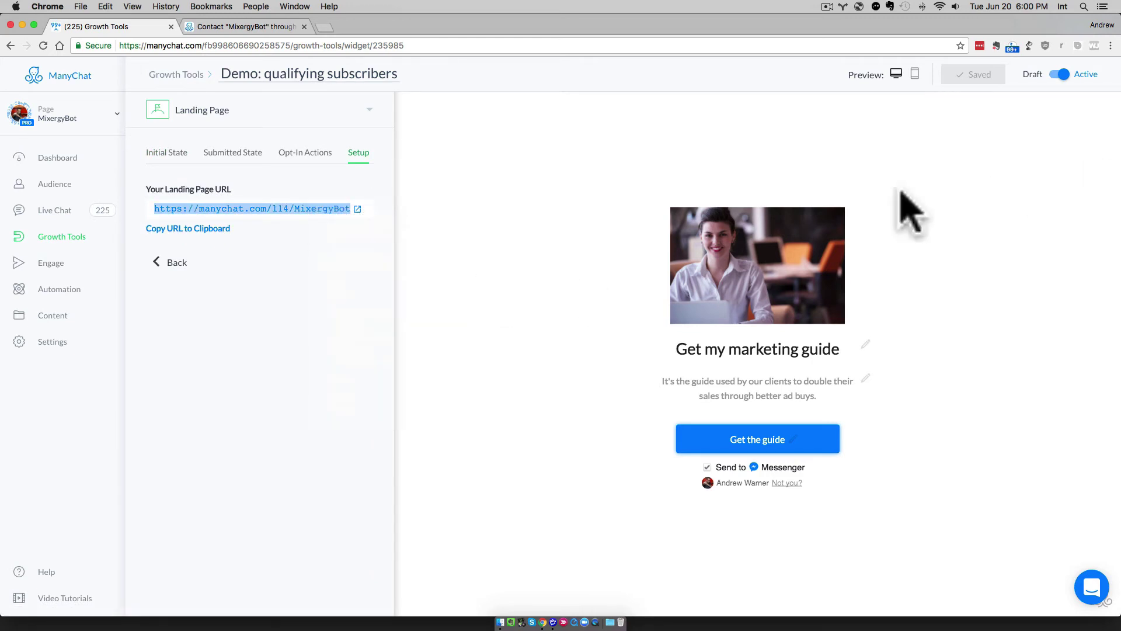
Arrange the ManyChat window side by side with the test account's Facebook window
left_click(637, 138)
left_click_drag(1120, 6, 921, 3)
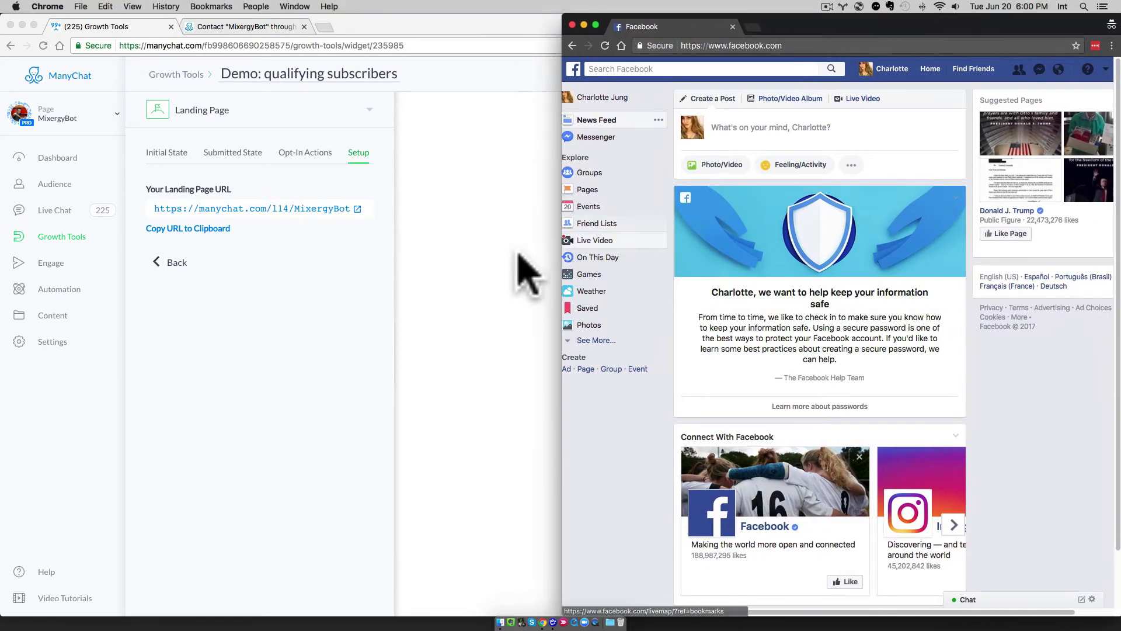
left_click(504, 258)
key("ctrl+alt+space")
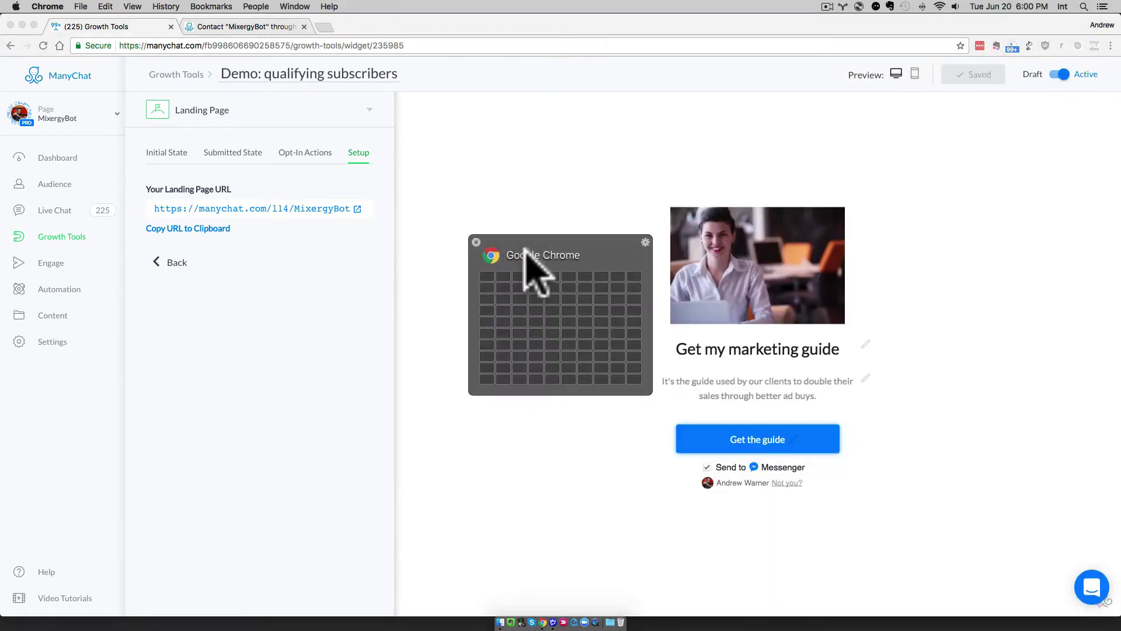
left_click_drag(537, 274, 471, 393)
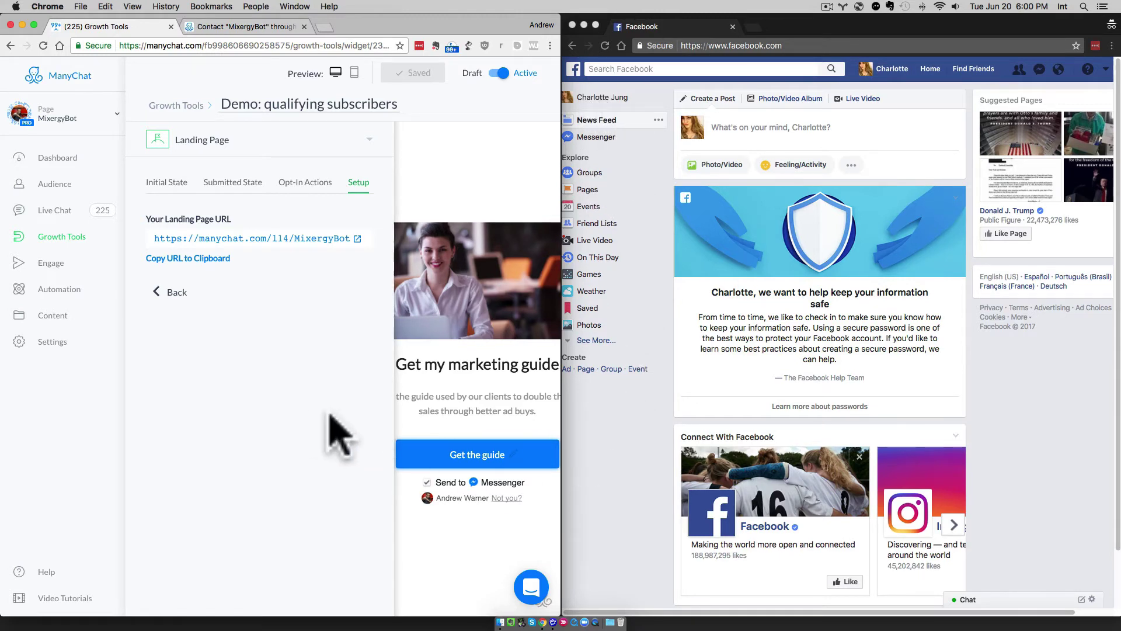
Open the copied landing page link in a new tab of the test account's Facebook window
left_click(753, 27)
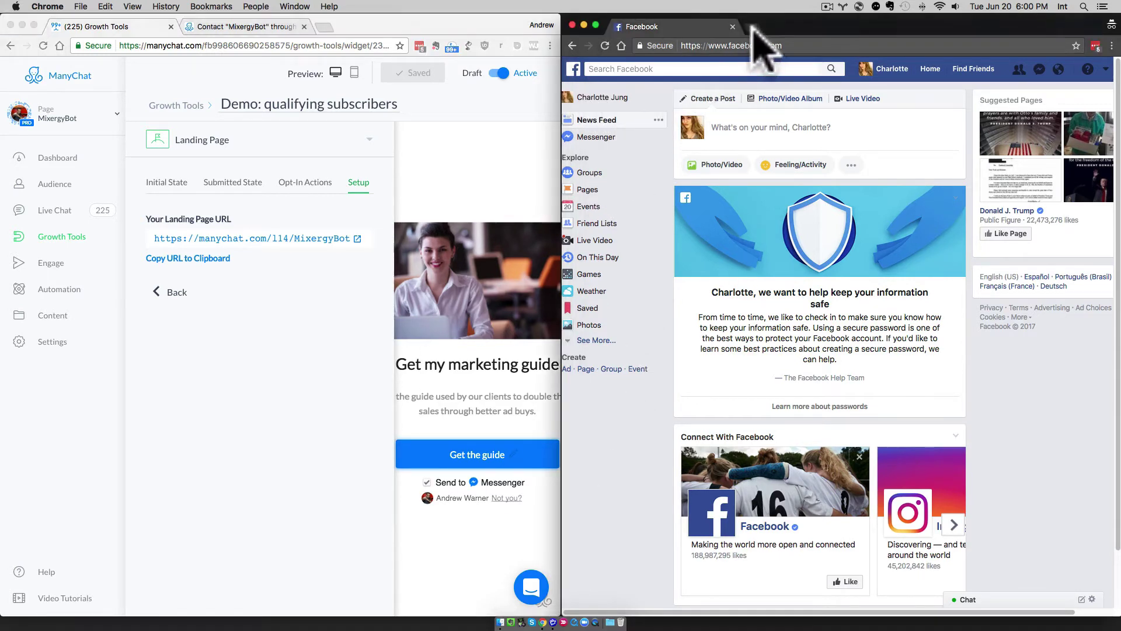
key("super+v")
key("Return")
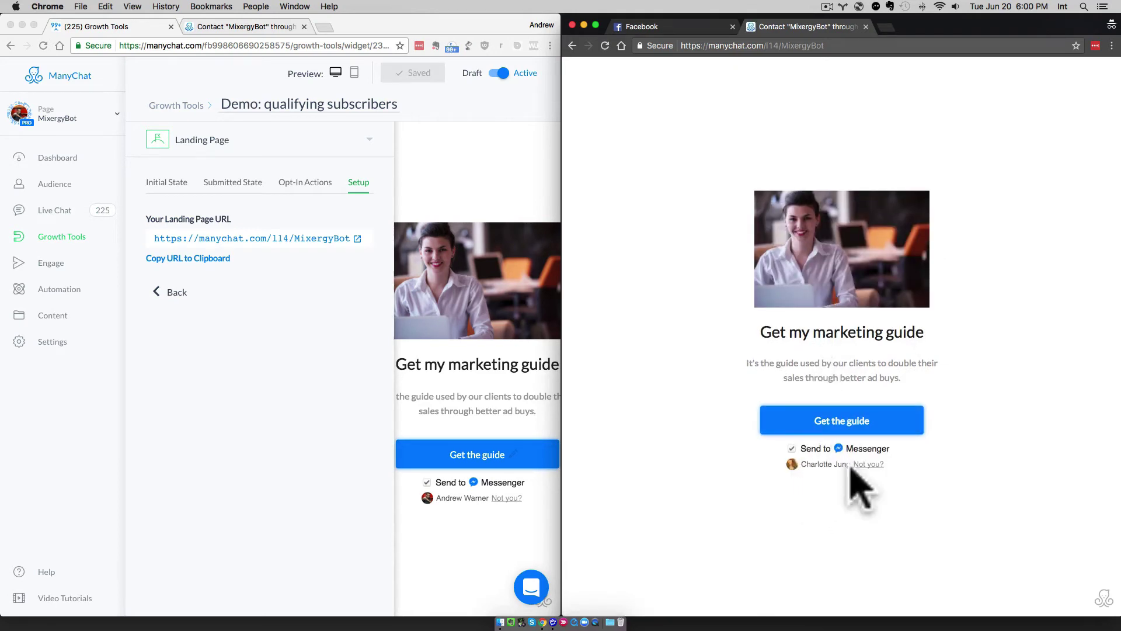
Show the Audience list in ManyChat and request the guide on the landing page as the test subscriber
left_click(221, 392)
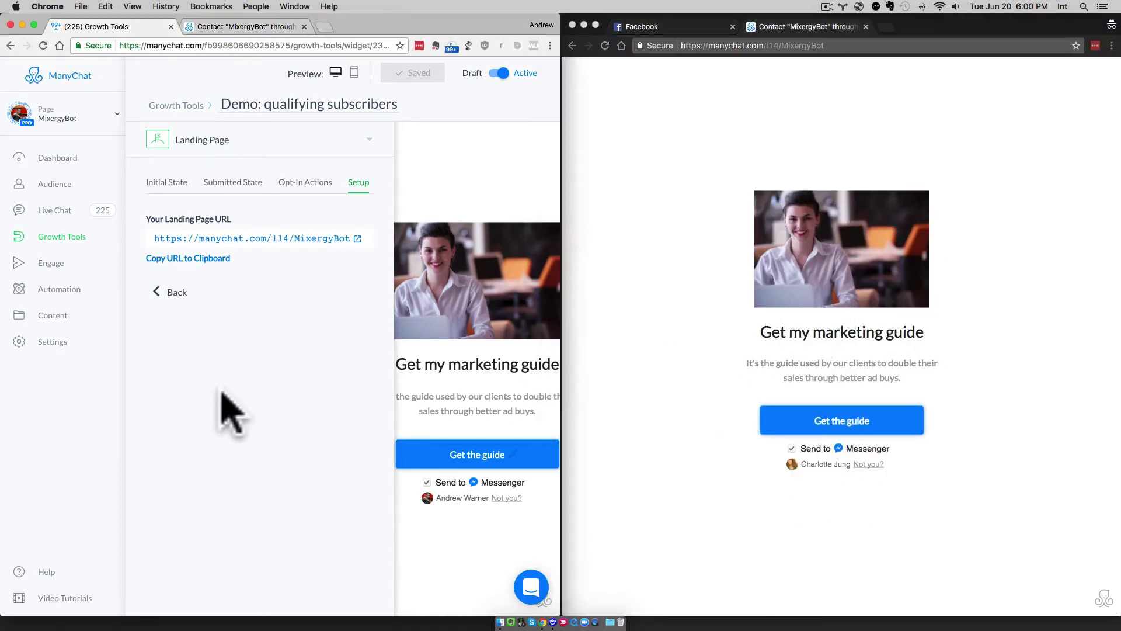
left_click(43, 188)
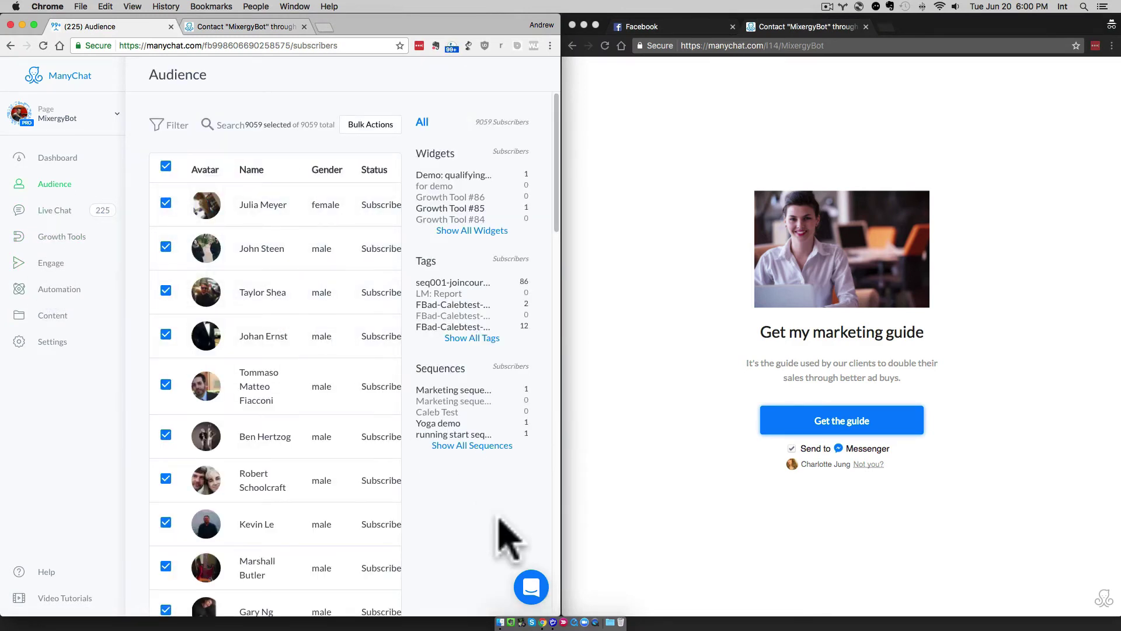
left_click(760, 510)
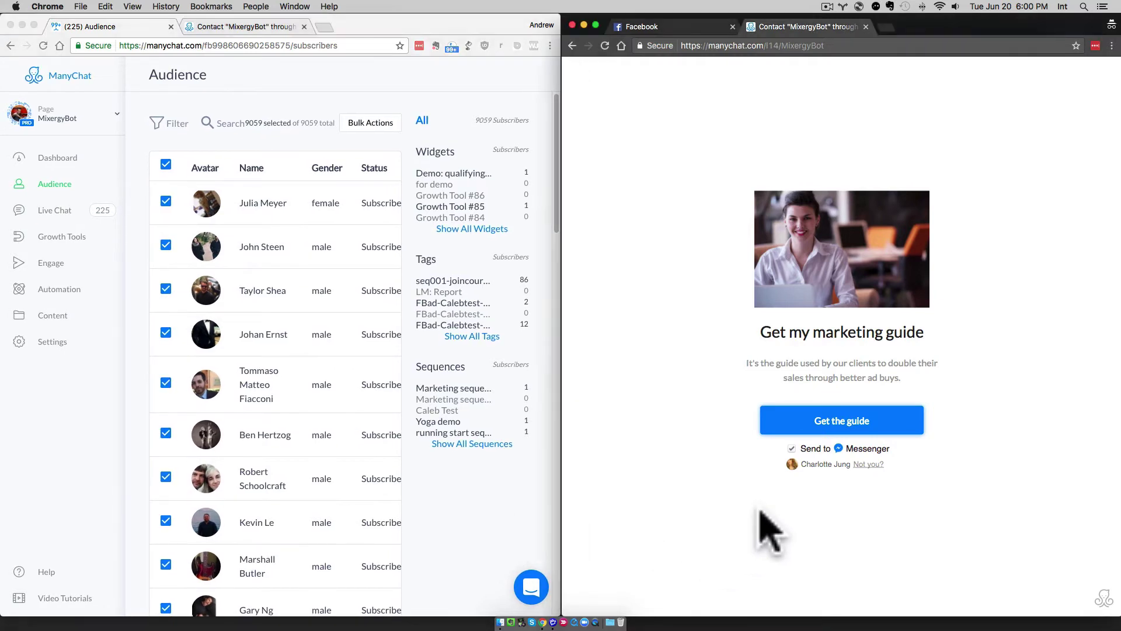
left_click(830, 423)
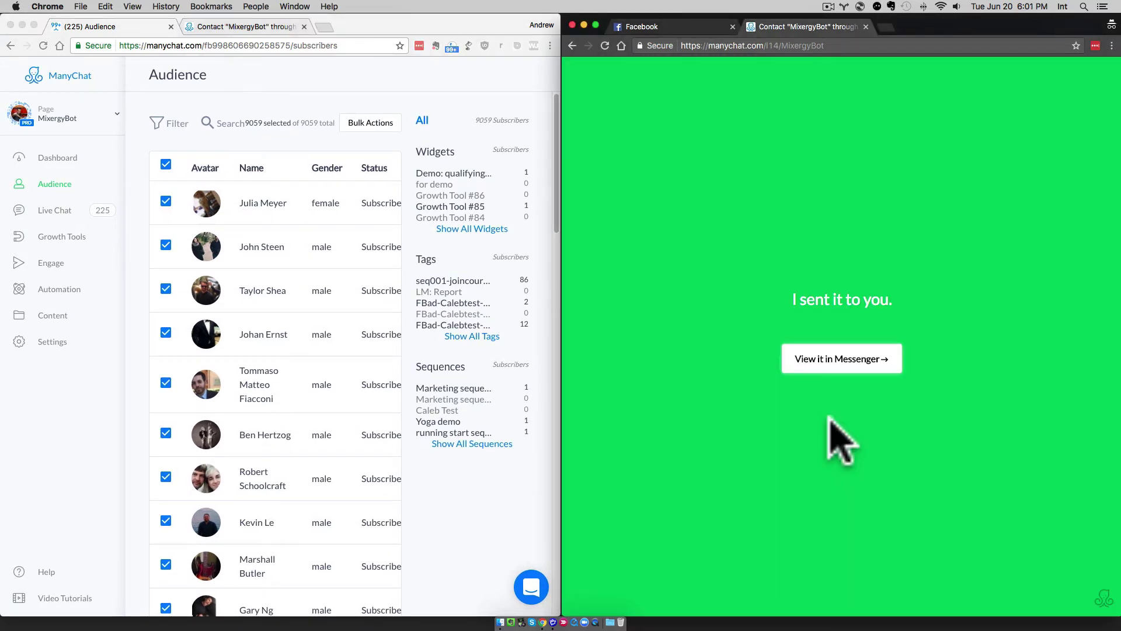
left_click(321, 110)
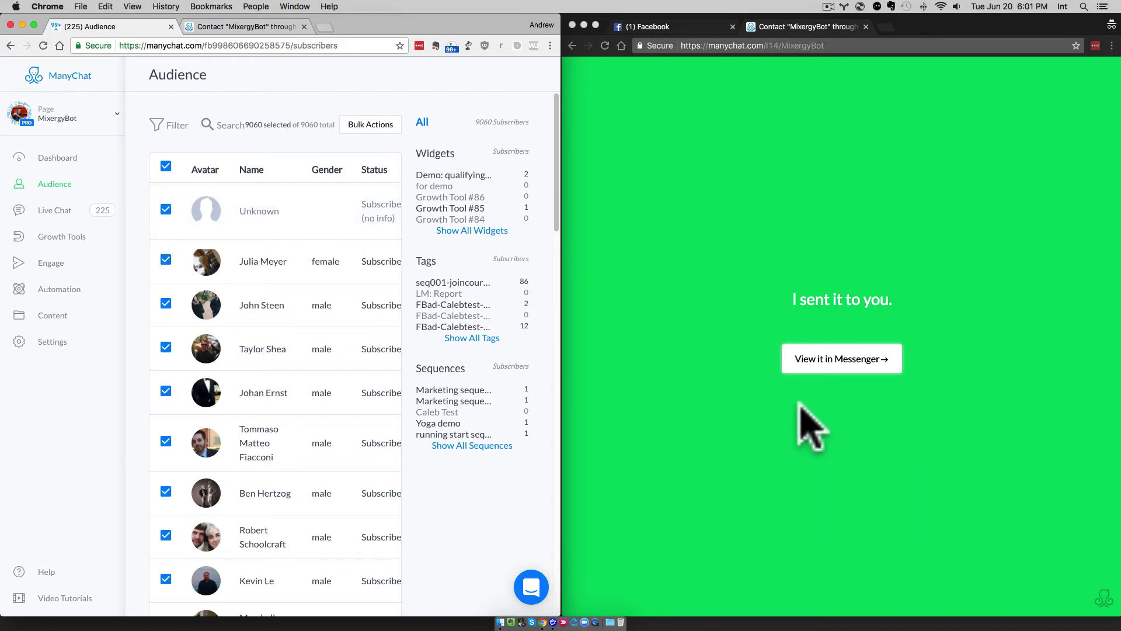
View the sent guide message in Messenger, continuing with the signed-in test account
left_click(851, 359)
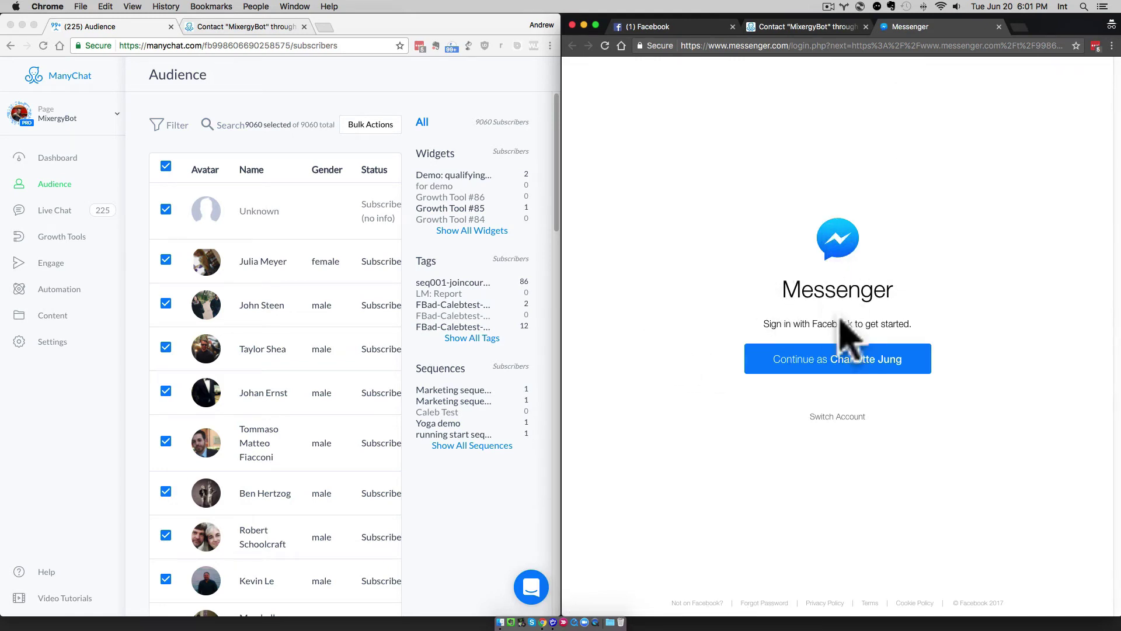
left_click(829, 358)
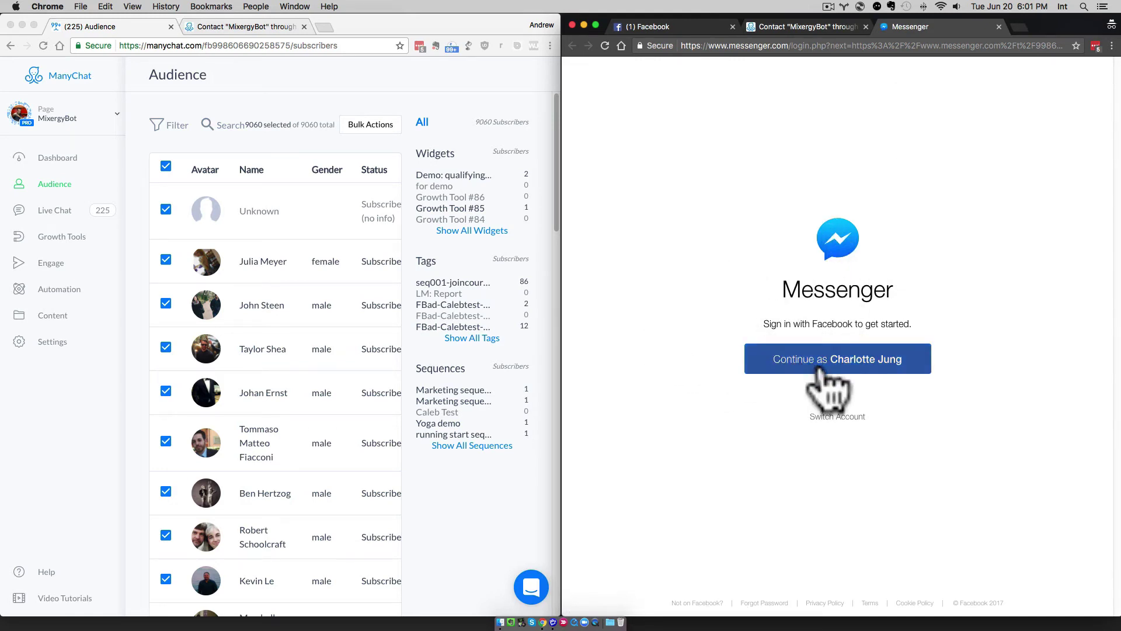
left_click(853, 367)
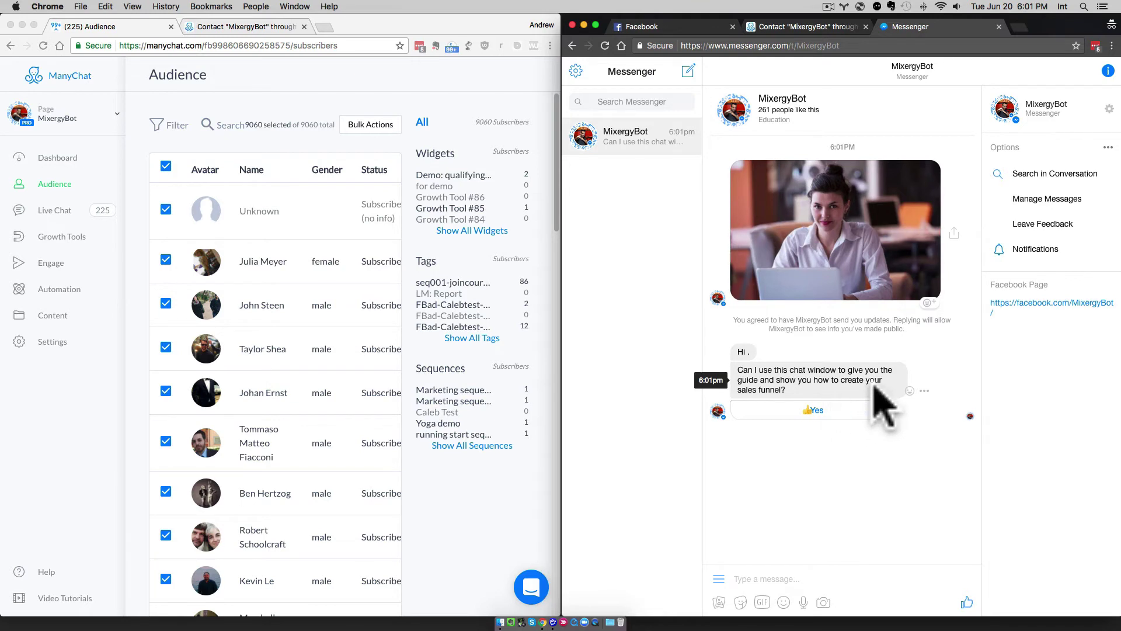
Reload the Audience list and examine the newest subscriber's name, status and subscription time
left_click(289, 95)
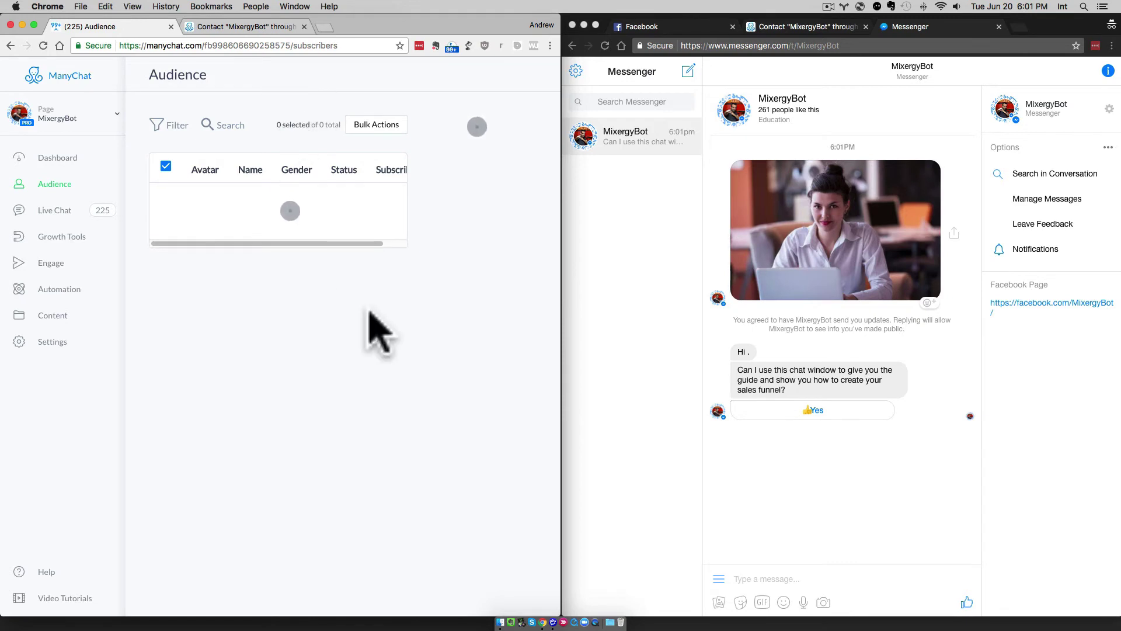
scroll(318, 236, "right", 2)
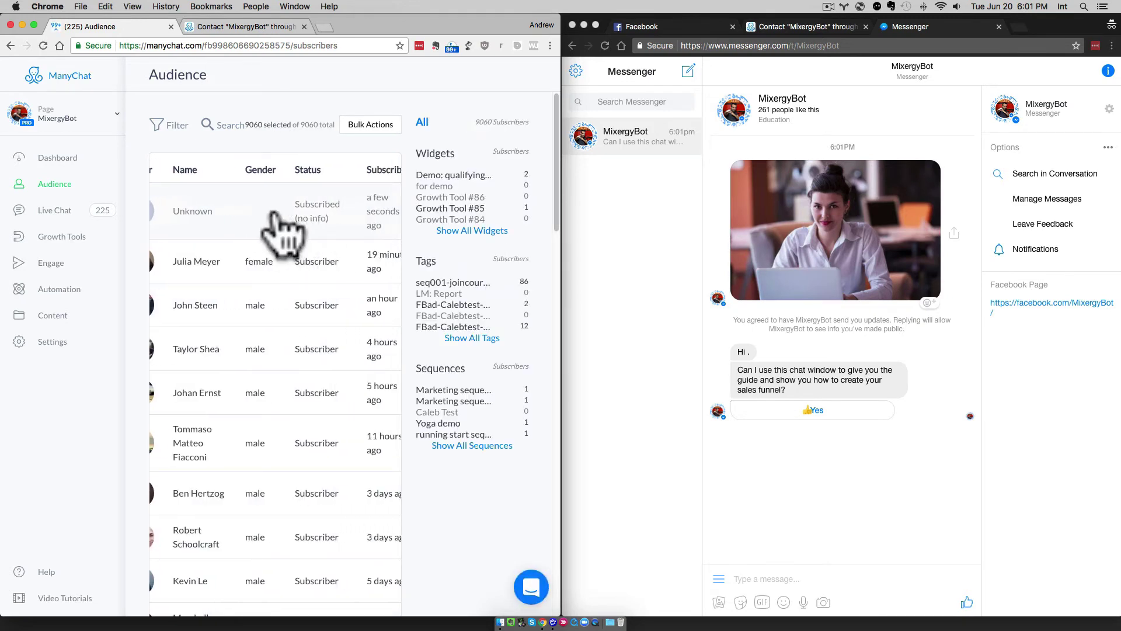
scroll(281, 232, "left", 2)
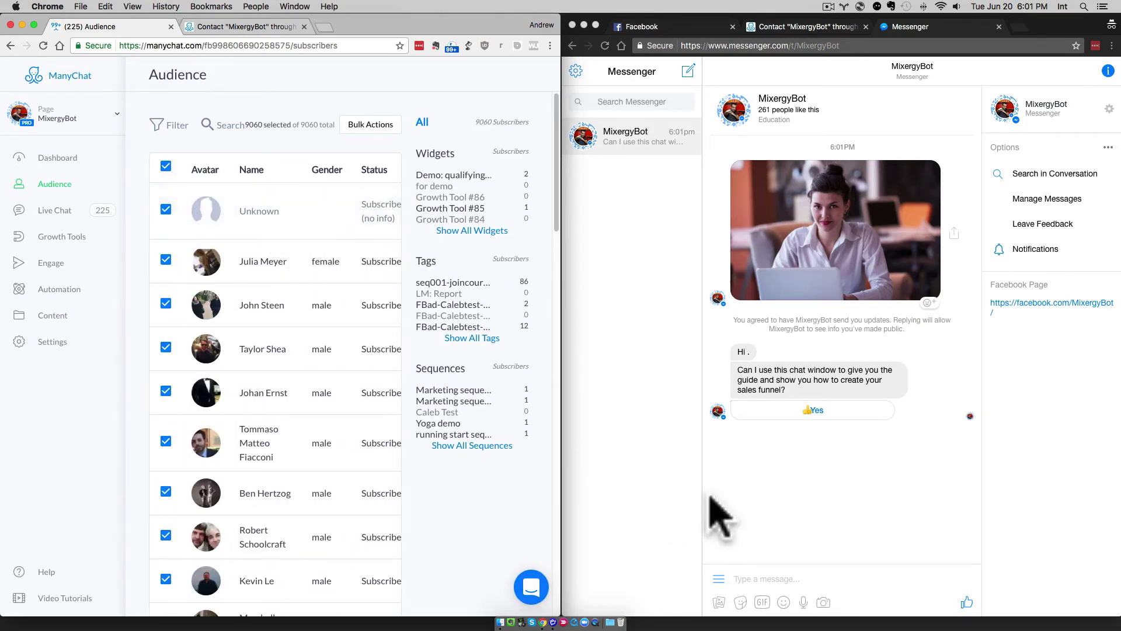
Reply Yes to the bot's guide offer, and open the new subscriber's profile from the reloaded Audience list
left_click(808, 508)
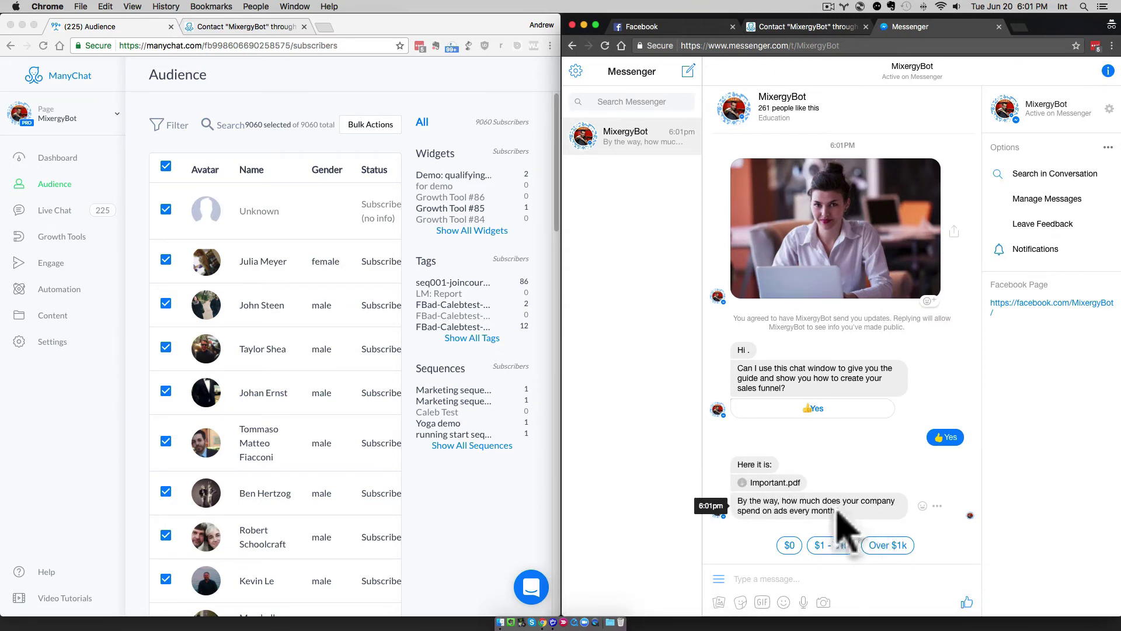
left_click(421, 74)
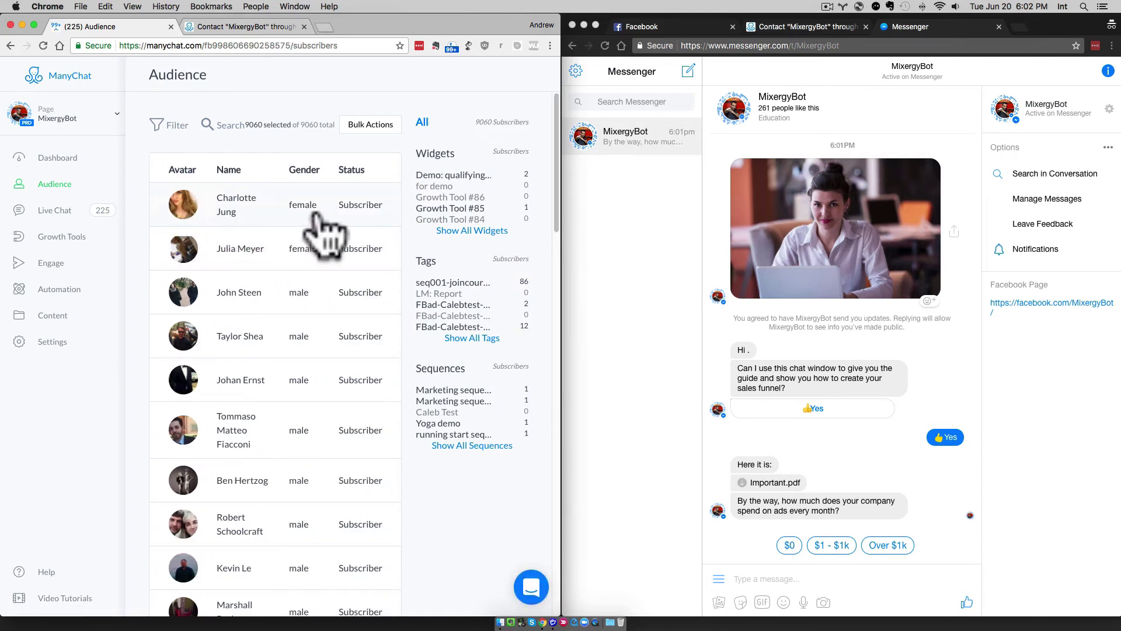
scroll(316, 215, "right", 2)
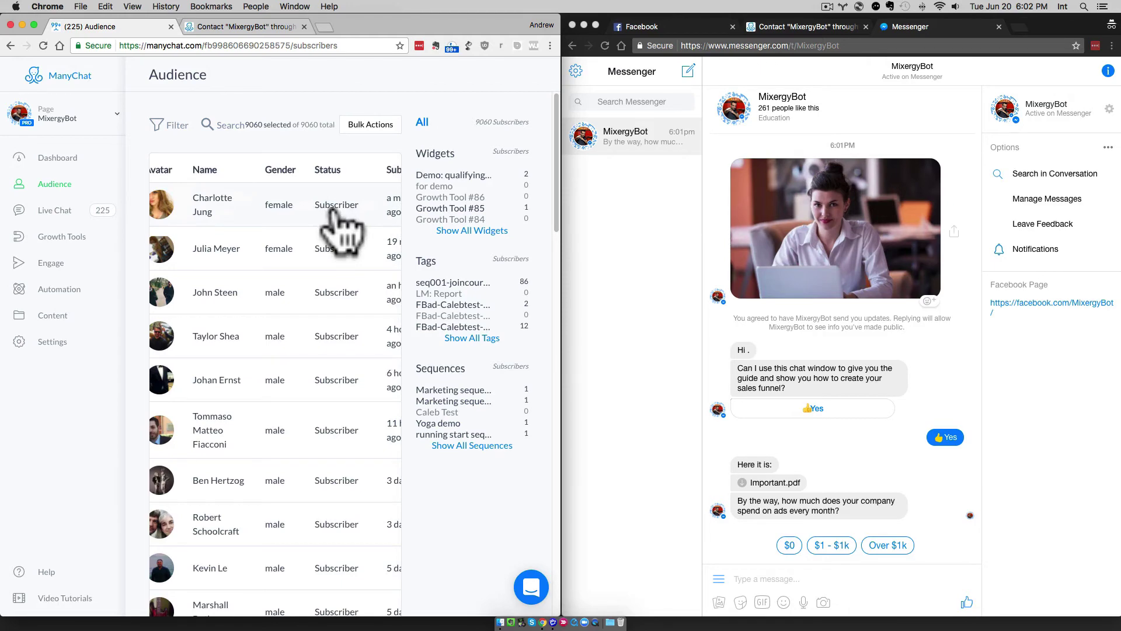
left_click(341, 228)
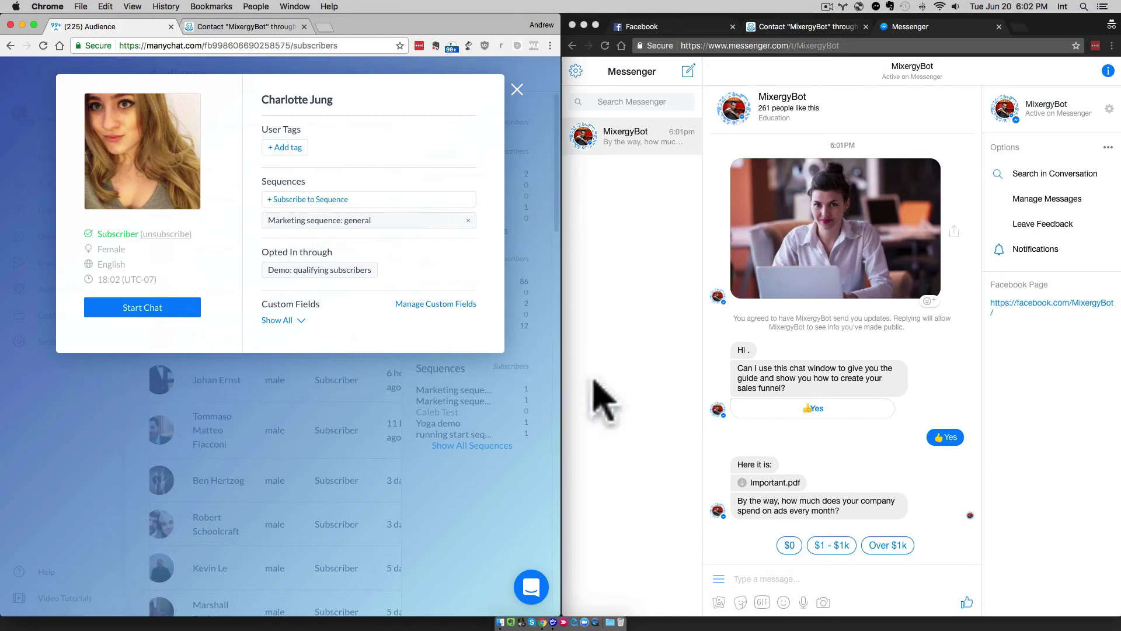
Answer the monthly ad spend question with Over $1k, and reopen the subscriber's profile to check its sequences before closing it
left_click(885, 473)
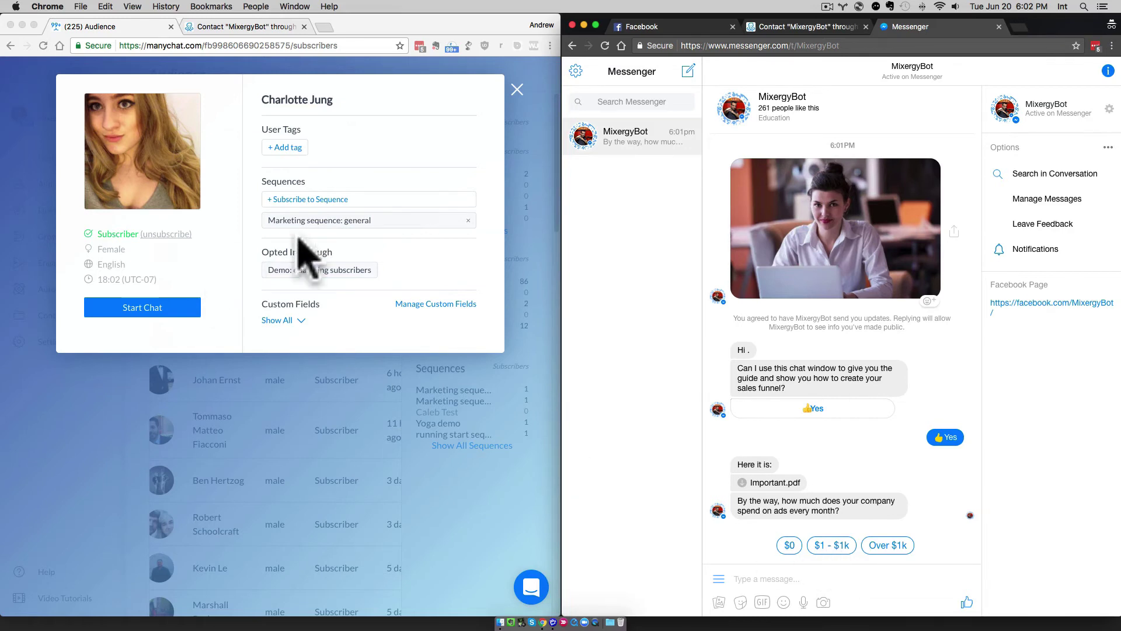
left_click(887, 545)
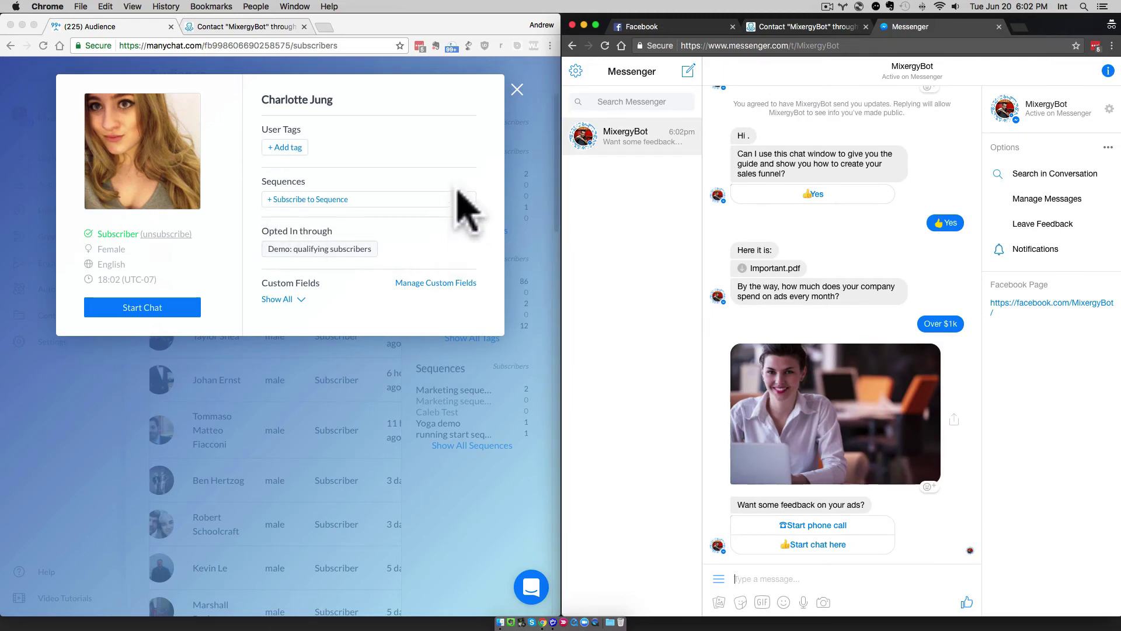
left_click(516, 88)
left_click(326, 206)
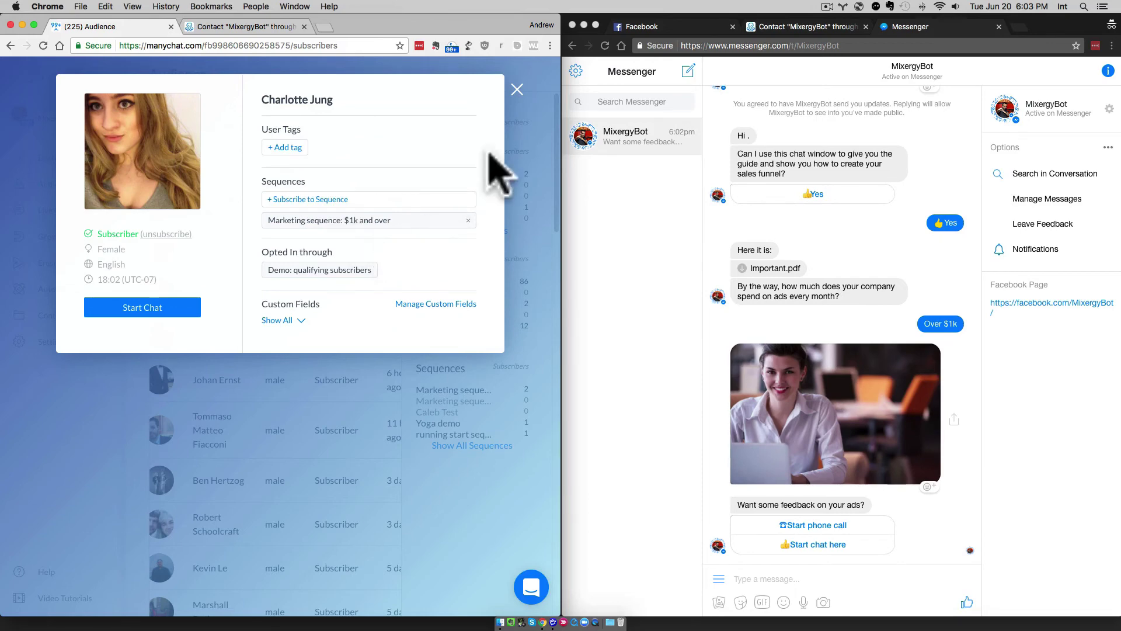
left_click(257, 26)
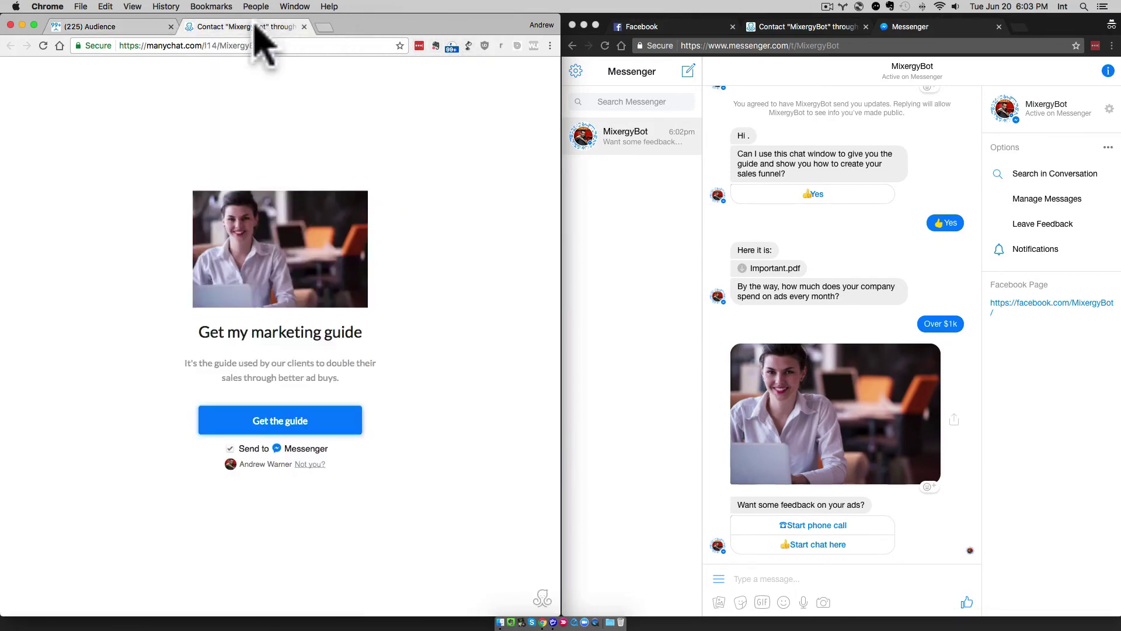
left_click(130, 28)
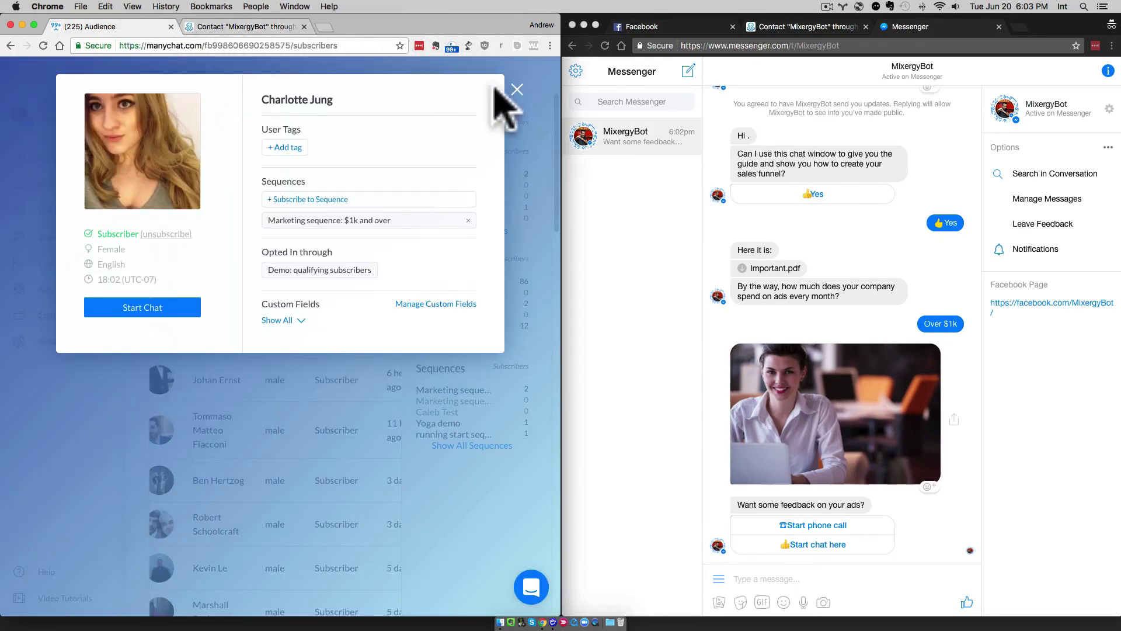
left_click(517, 90)
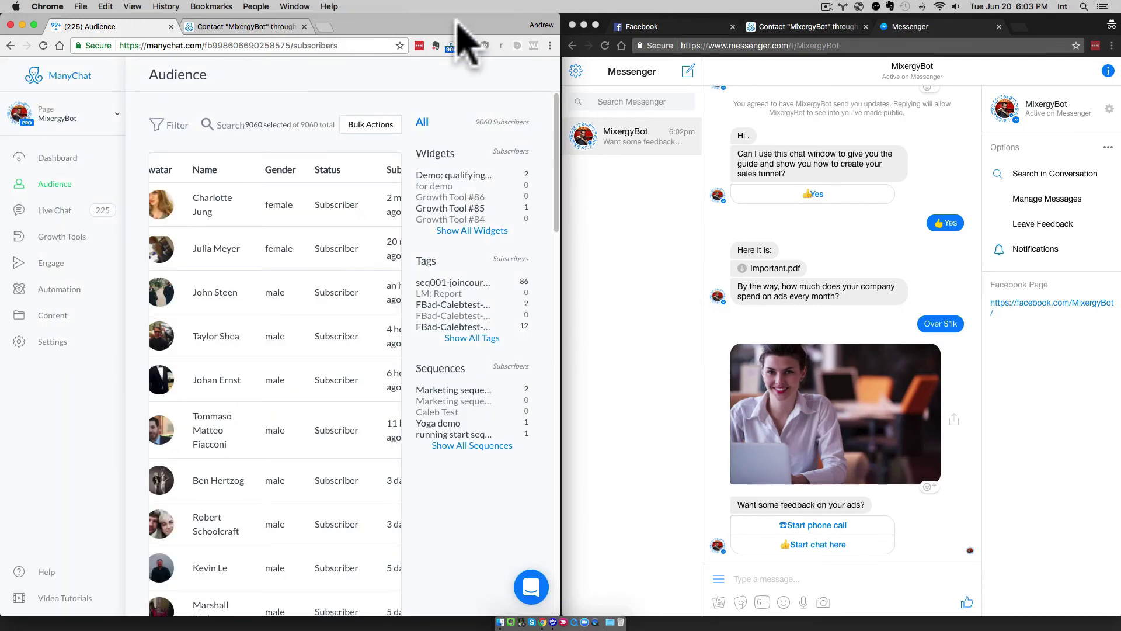
Choose Start chat here in the bot conversation and show ManyChat's Live Chat in a full-size window
left_click(656, 463)
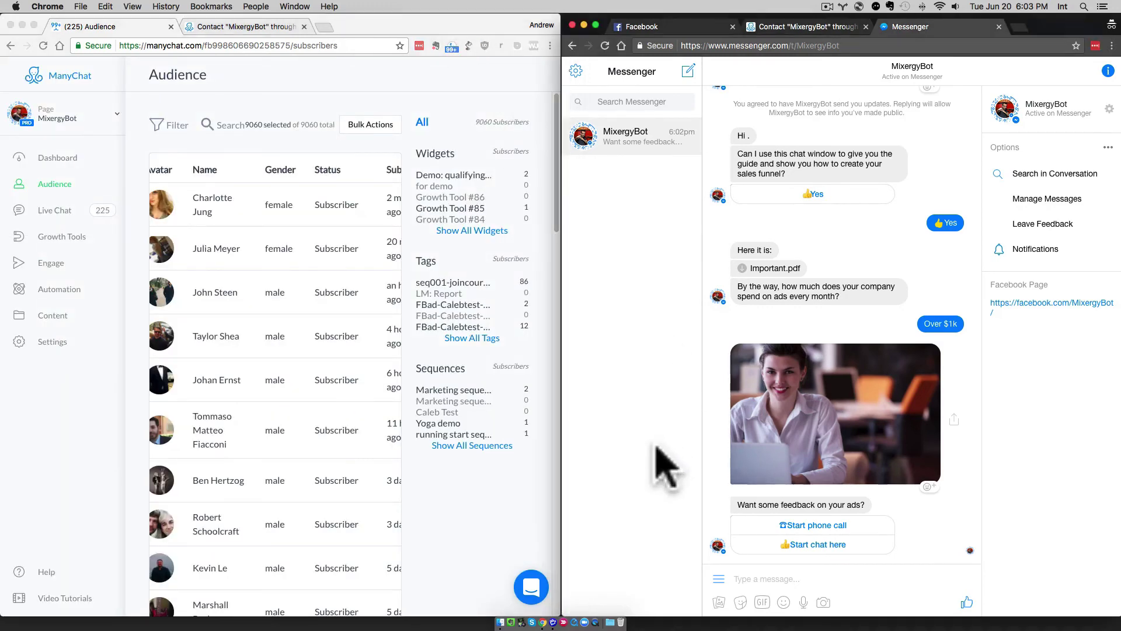
left_click(837, 549)
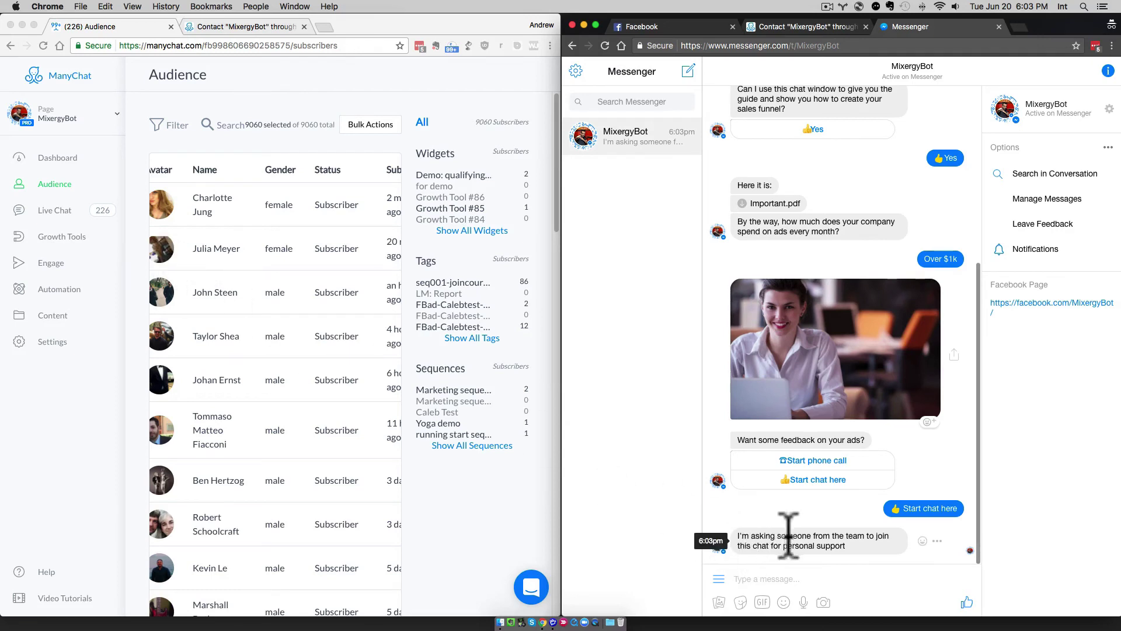
left_click(59, 212)
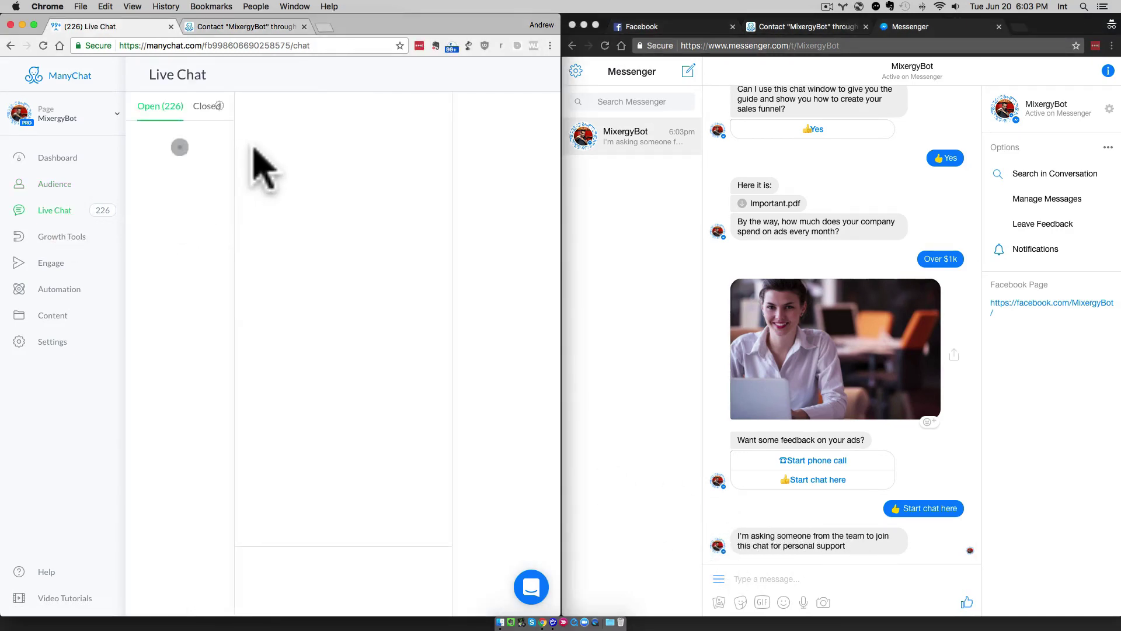
key("super+shift+space")
key("f")
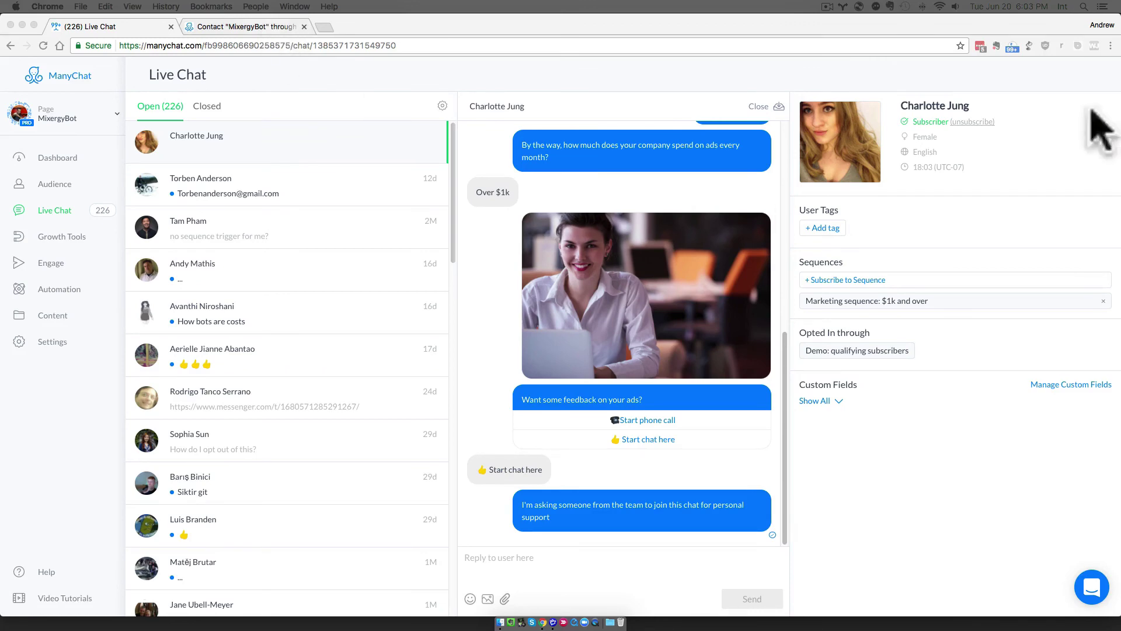
Switch to the admin's Messenger window, open the MixergyBot notification about the subscriber, and follow its Go to Live Chat link
left_click(829, 27)
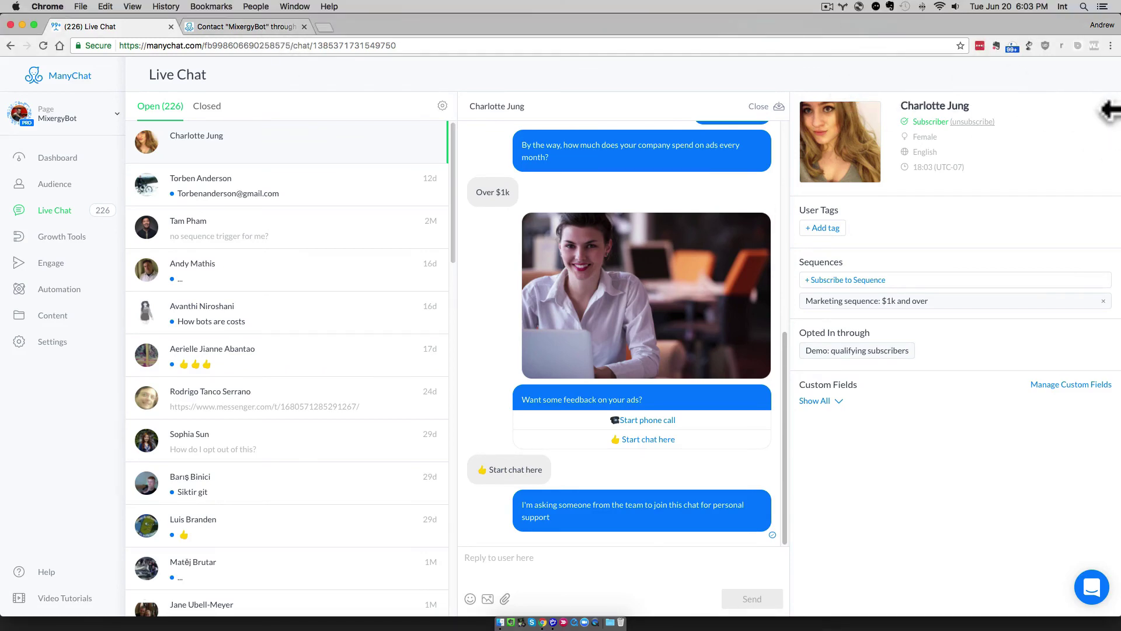
left_click_drag(1110, 111, 555, 109)
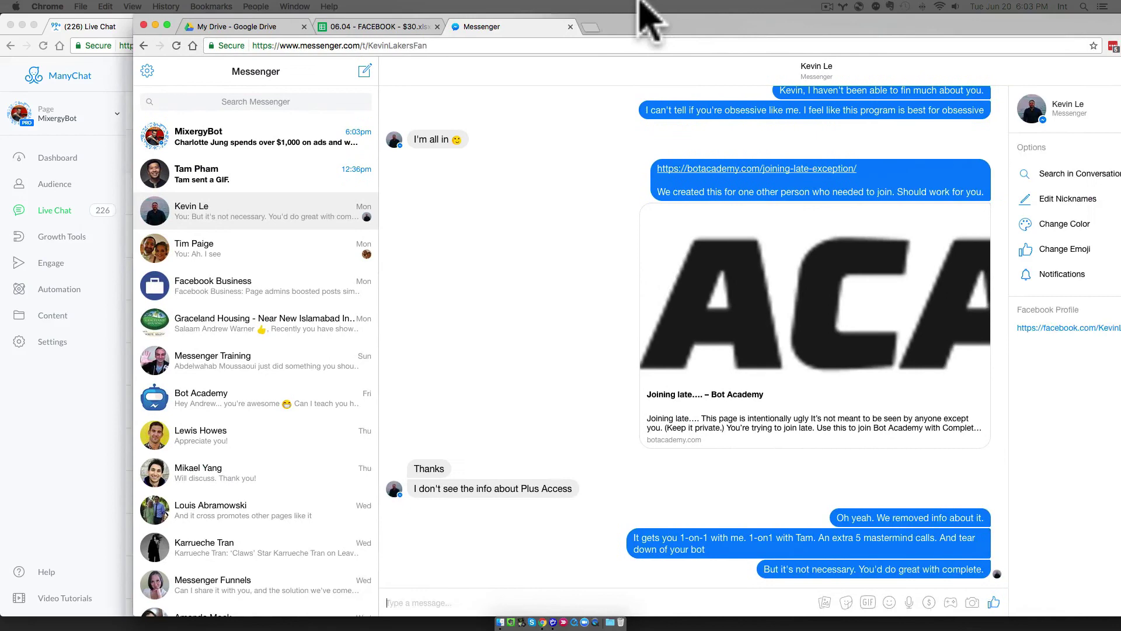
left_click_drag(641, 3, 515, 4)
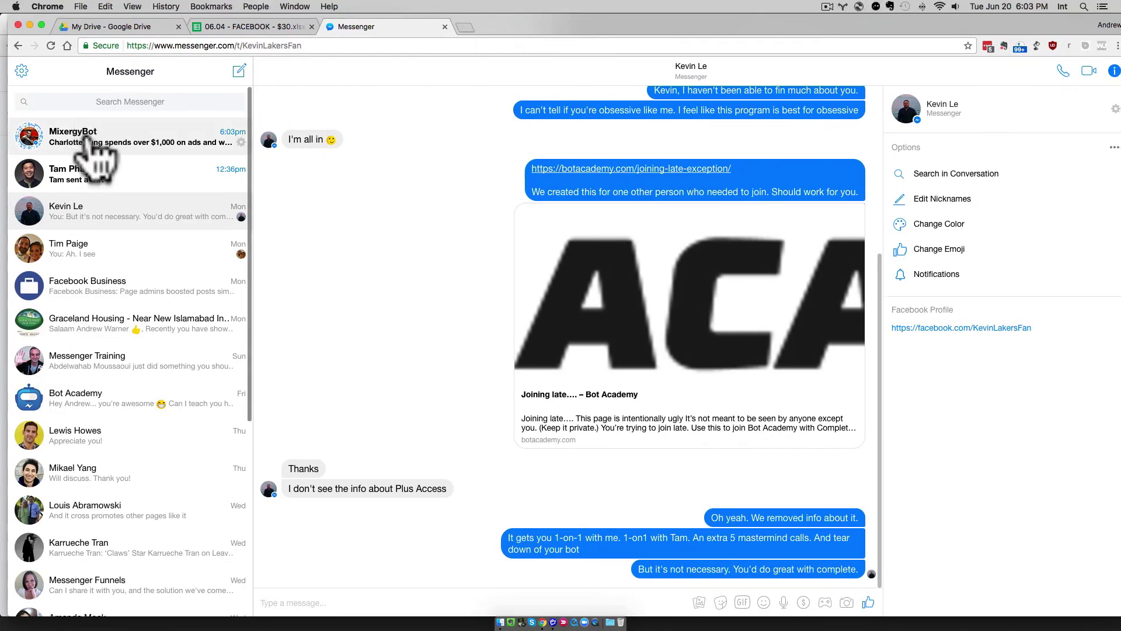
left_click(80, 147)
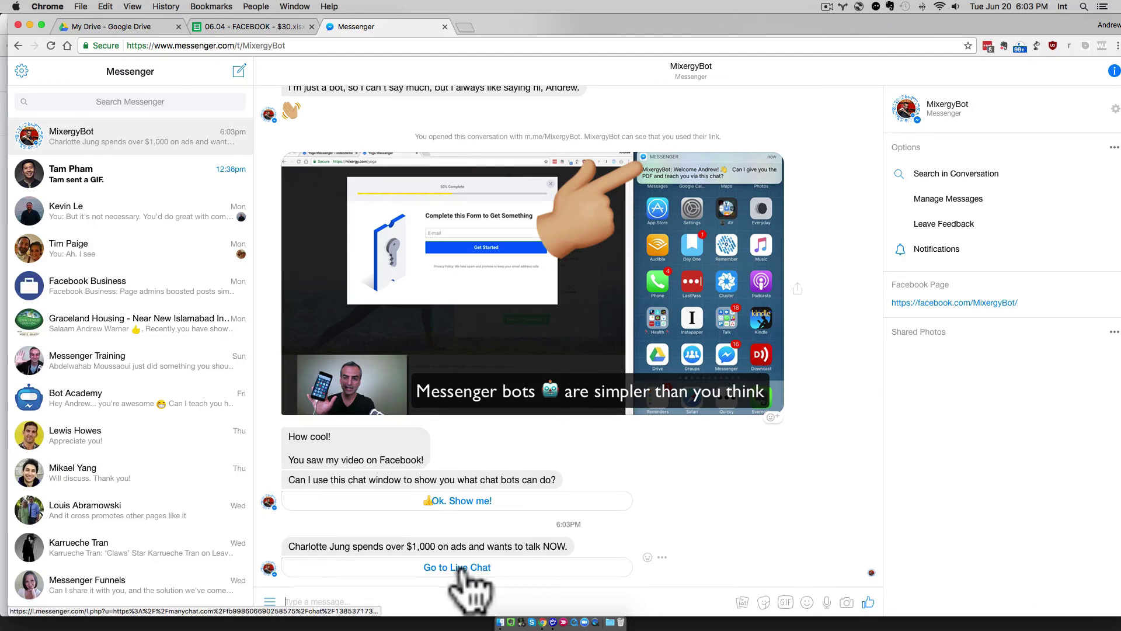
left_click(485, 572)
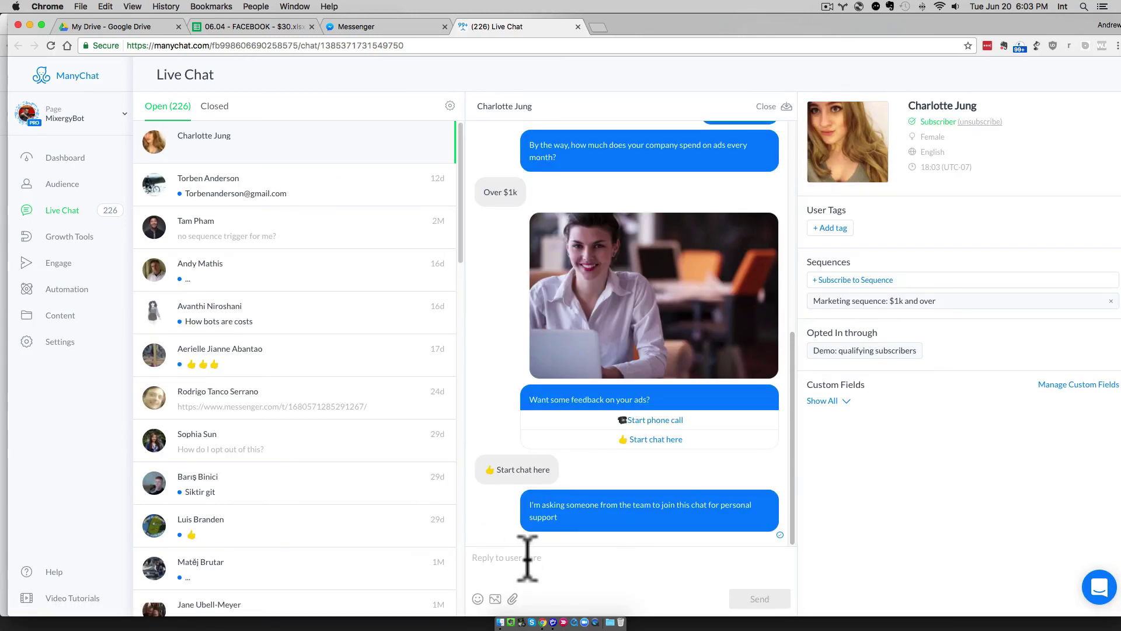
Send the subscriber a live chat greeting with their first name, followed by a message introducing the admin by name
type("Hi Charl")
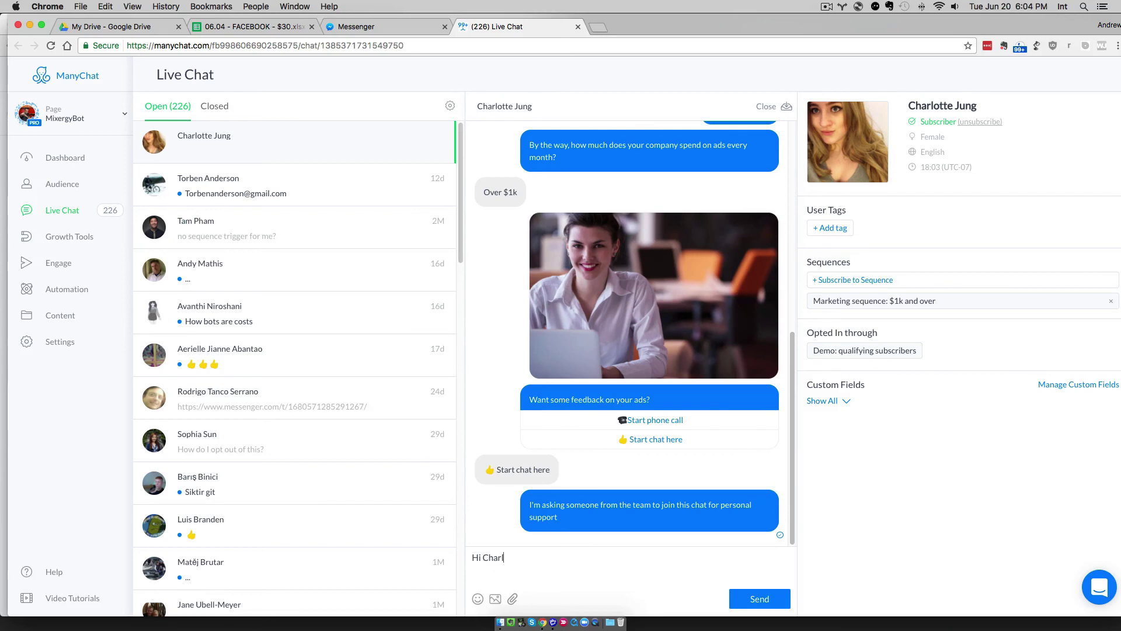
type("otte...")
key("Return")
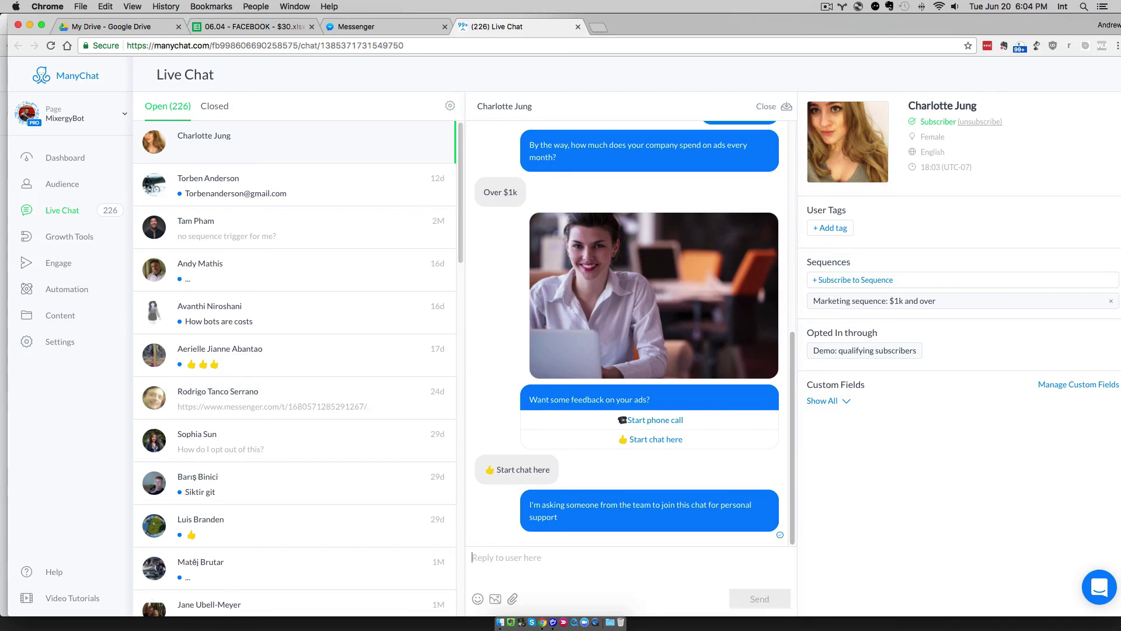
type("...andrew I'm a")
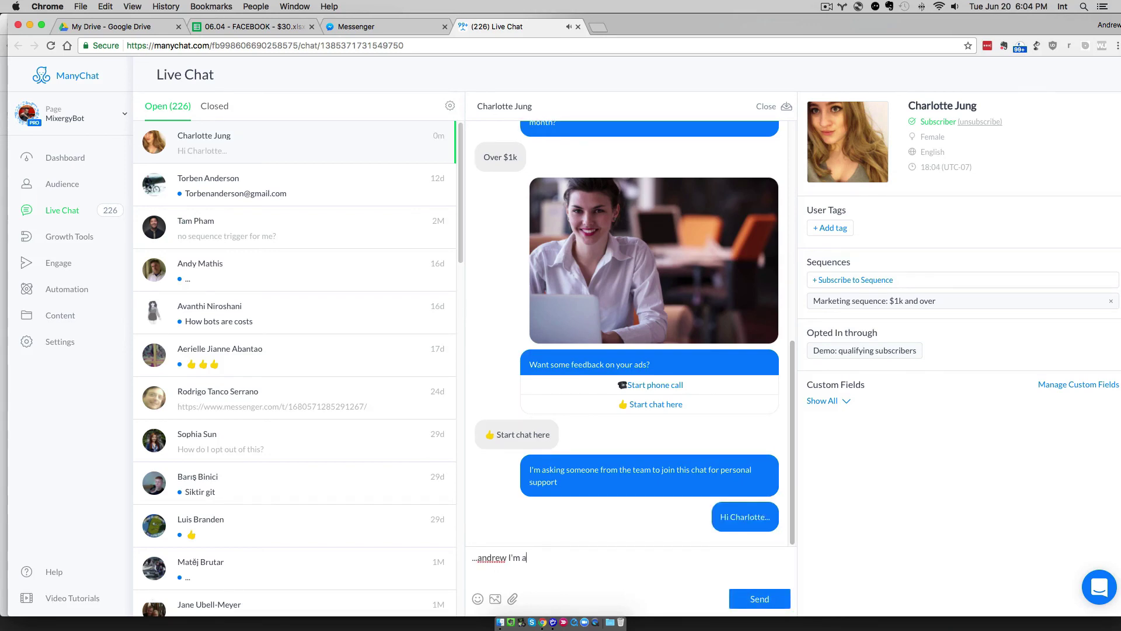
type("ndrew")
key("Return")
Draft the reply "Can I help you" and move the Live Chat tab into the browser window beside the subscriber's Messenger
type("Can")
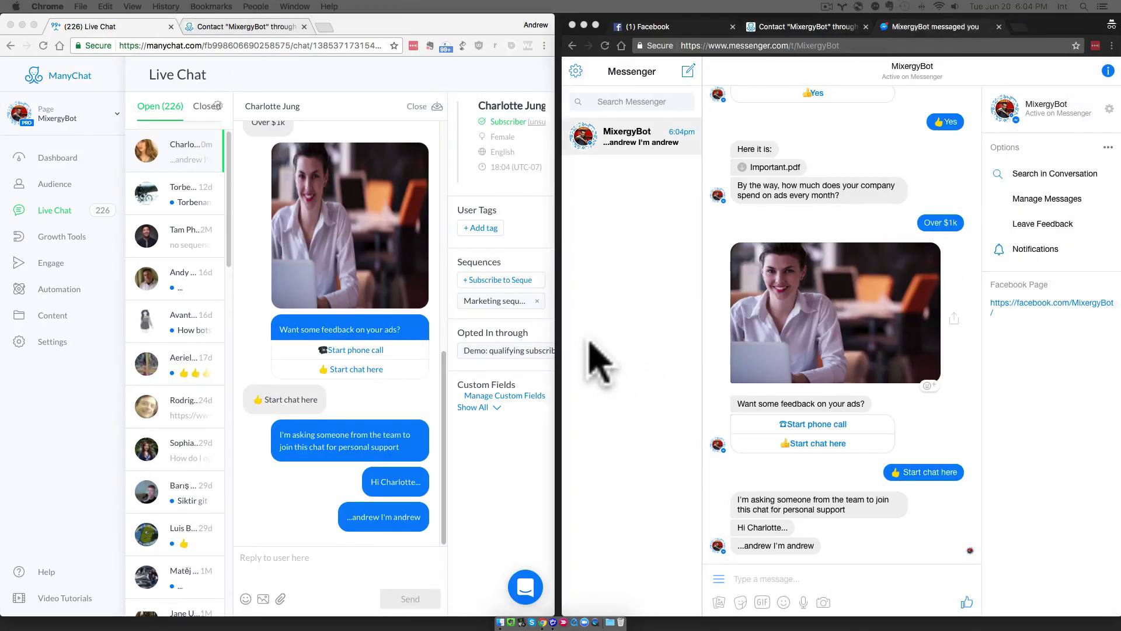
left_click(584, 341)
left_click_drag(1115, 59, 376, 25)
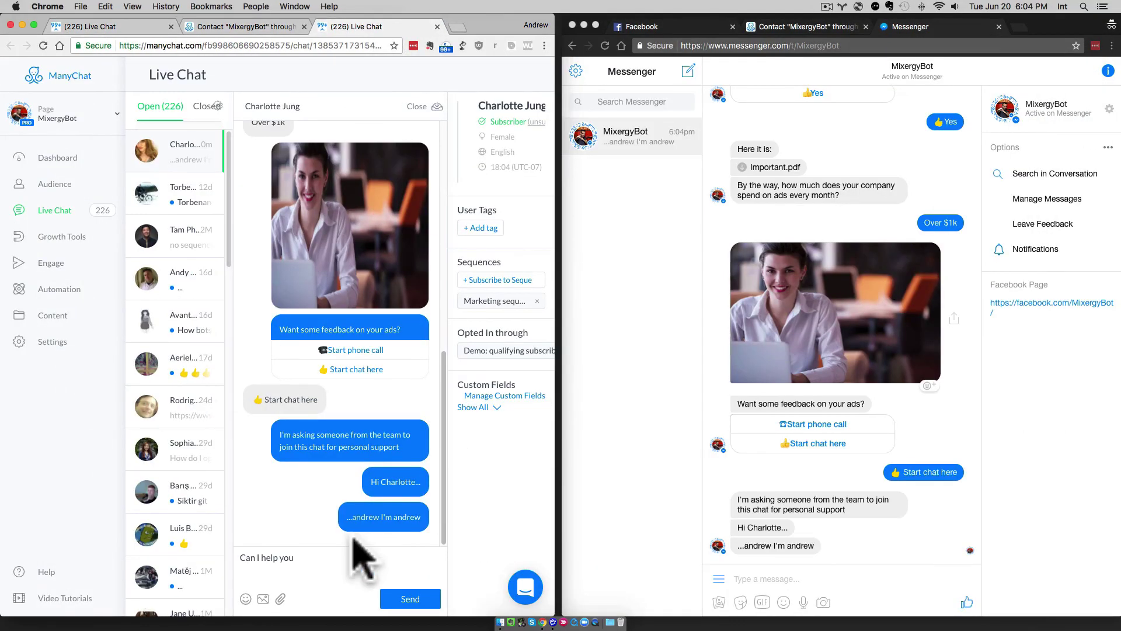
left_click(816, 537)
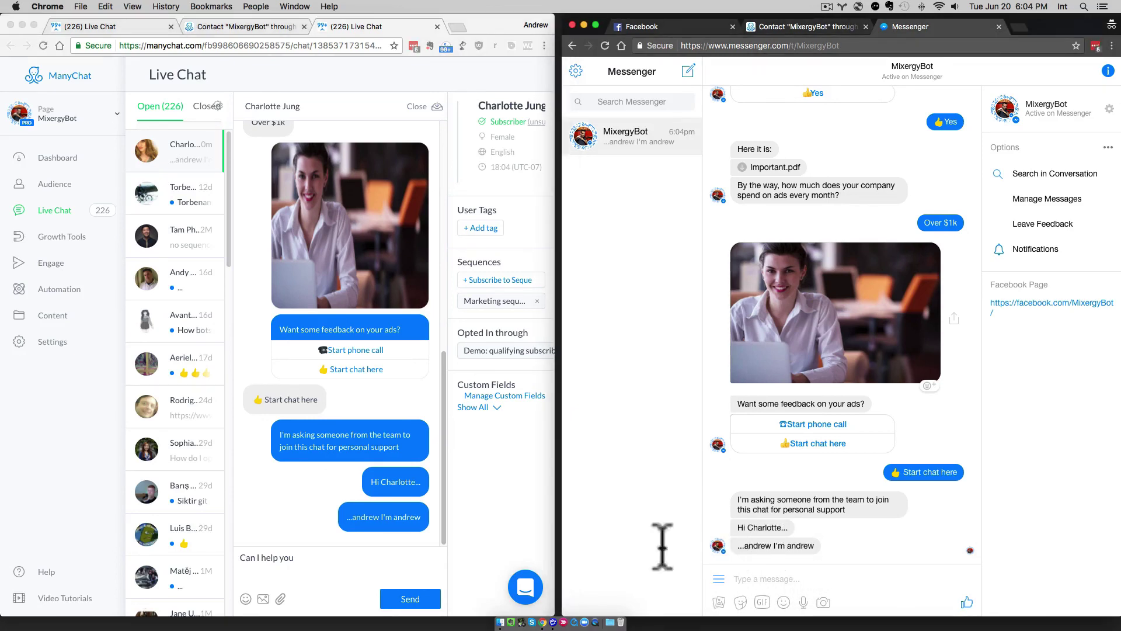
Replace the drafted reply with a message starting "I meant to say" that corrects the admin's introduction, and send it to the subscriber
left_click(357, 517)
left_click_drag(398, 519, 421, 522)
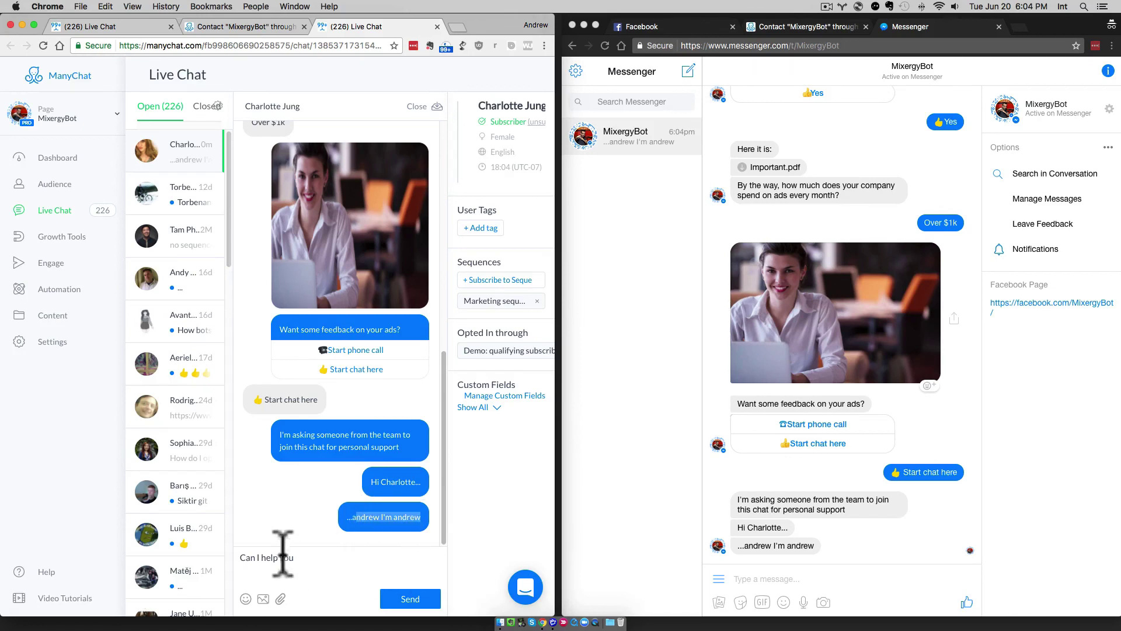
left_click(291, 551)
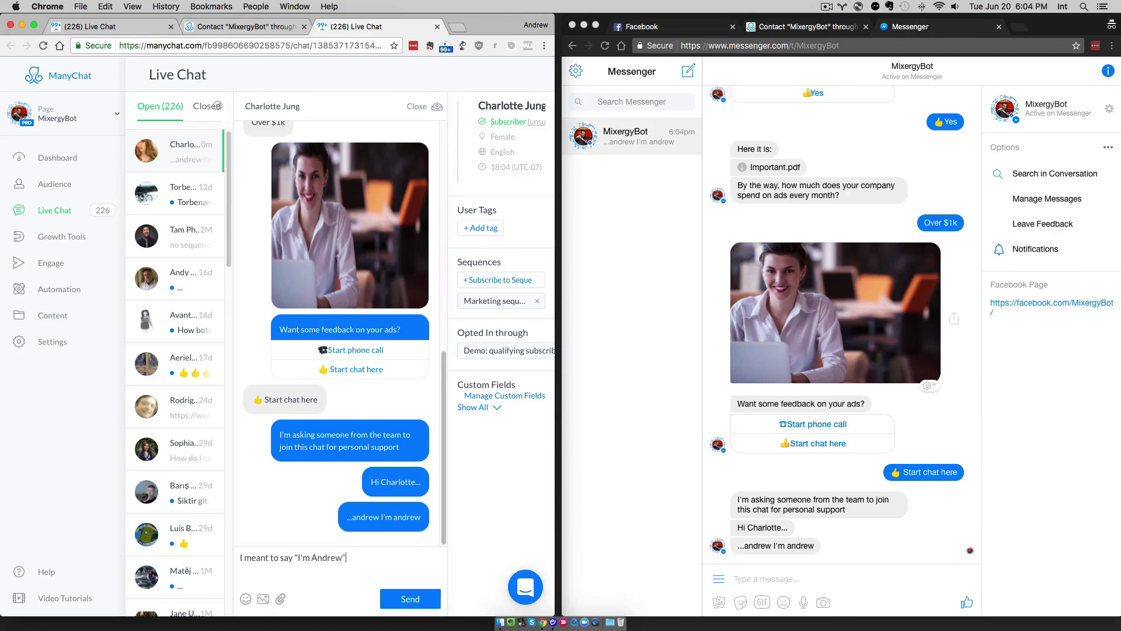
key("Return")
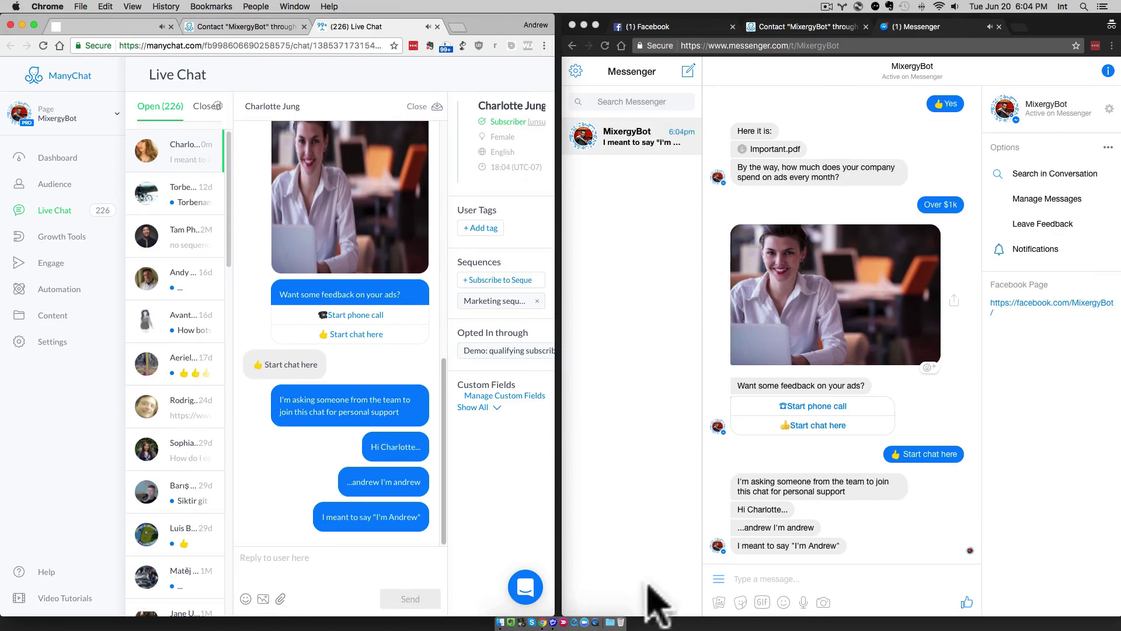
left_click(762, 584)
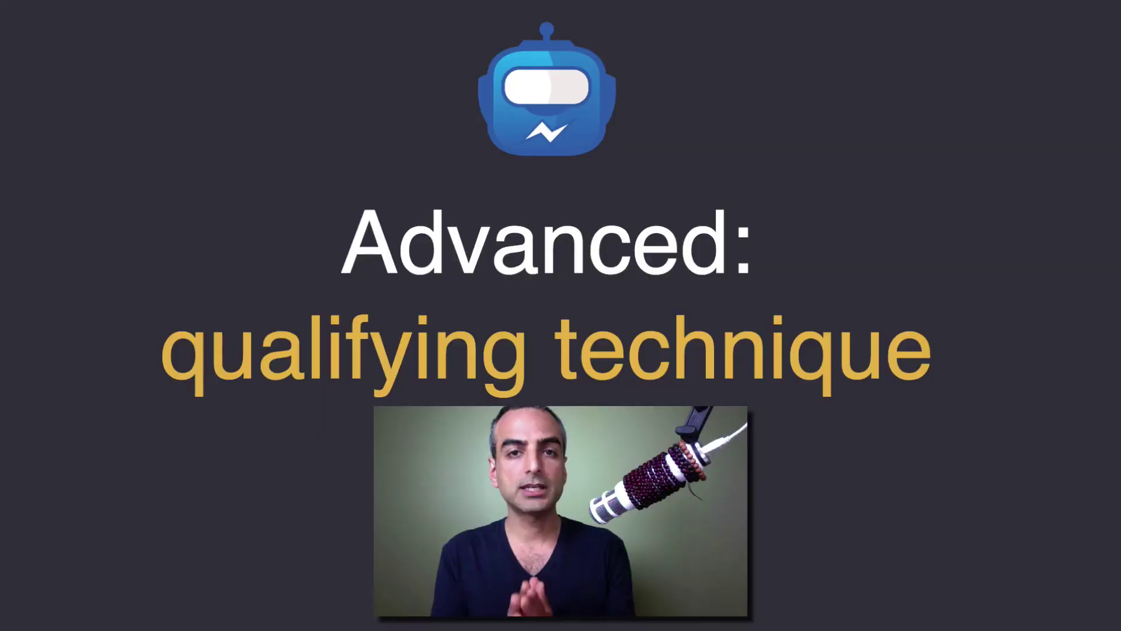